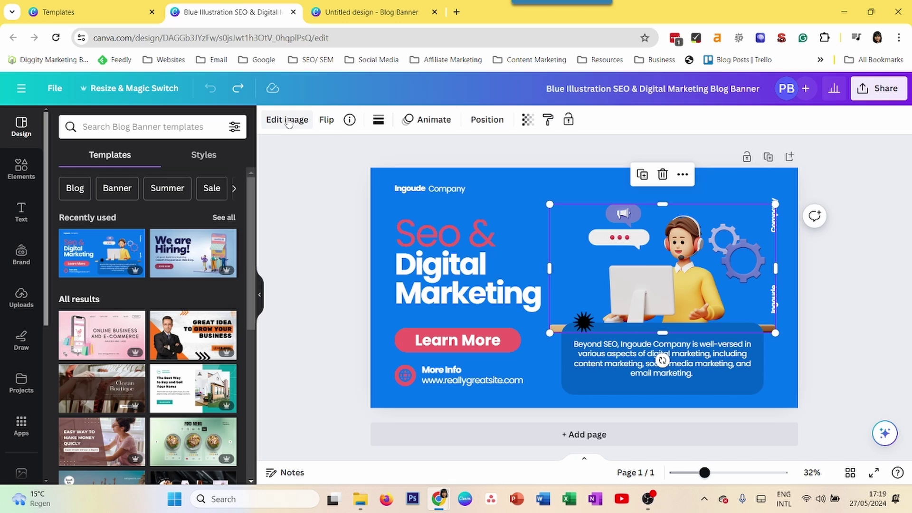
Apply the Hazel filter from the Soft filters to the illustration
{"action": "left_click", "coordinate": [286, 120]}
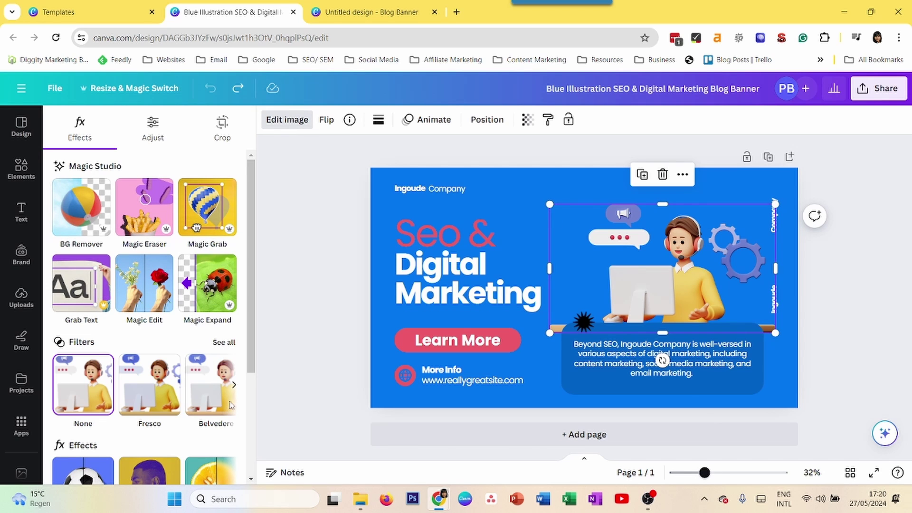
{"action": "left_click", "coordinate": [227, 342]}
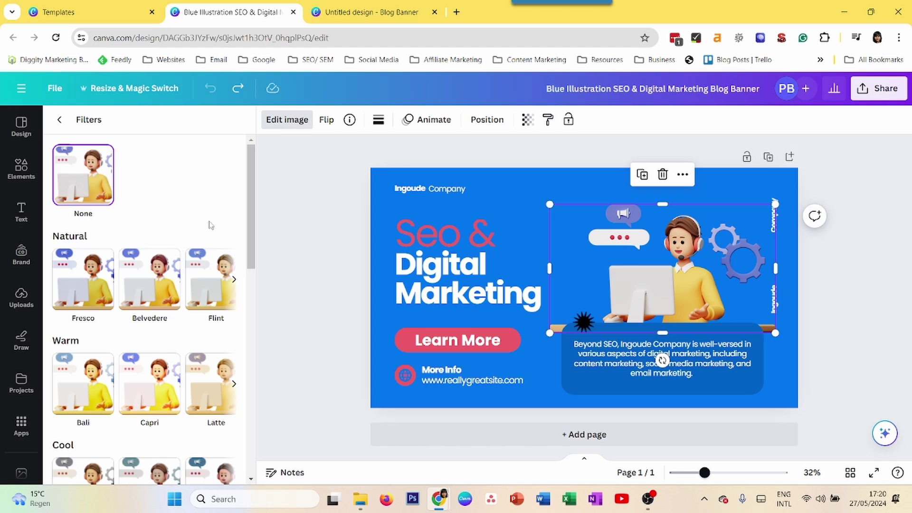
{"action": "scroll", "coordinate": [173, 323], "scroll_direction": "down", "scroll_amount": 3}
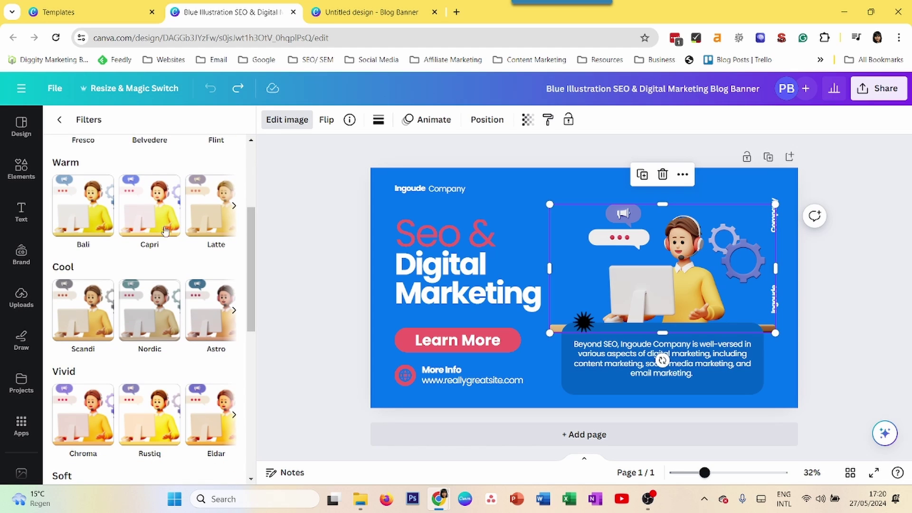
{"action": "scroll", "coordinate": [196, 364], "scroll_direction": "down", "scroll_amount": 4}
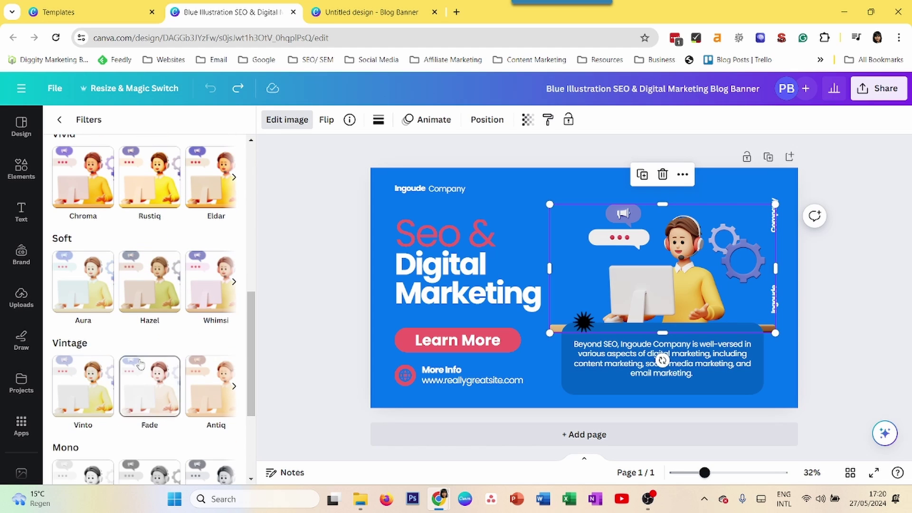
{"action": "left_click", "coordinate": [137, 301]}
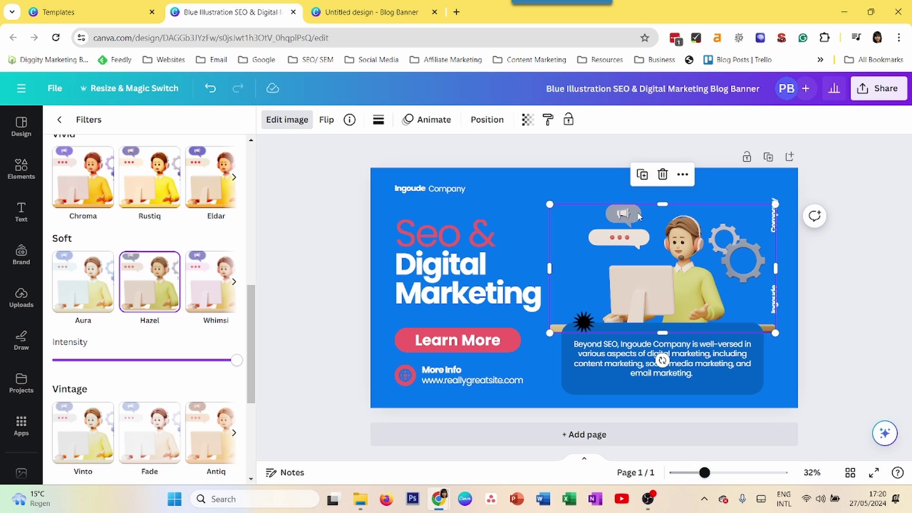
Undo and redo Hazel repeatedly to compare the illustration with and without it
{"action": "left_click", "coordinate": [209, 88]}
{"action": "left_click", "coordinate": [236, 93]}
{"action": "left_click", "coordinate": [210, 88]}
{"action": "left_click", "coordinate": [235, 92]}
Remove Hazel and apply the Peppermint duotone preset to the illustration
{"action": "key", "text": "ctrl+z"}
{"action": "left_click", "coordinate": [59, 120]}
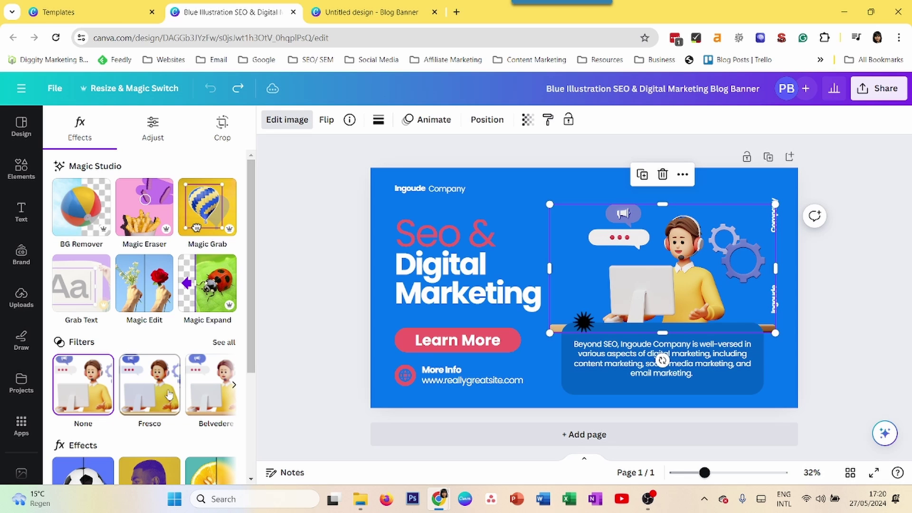
{"action": "scroll", "coordinate": [147, 380], "scroll_direction": "down", "scroll_amount": 3}
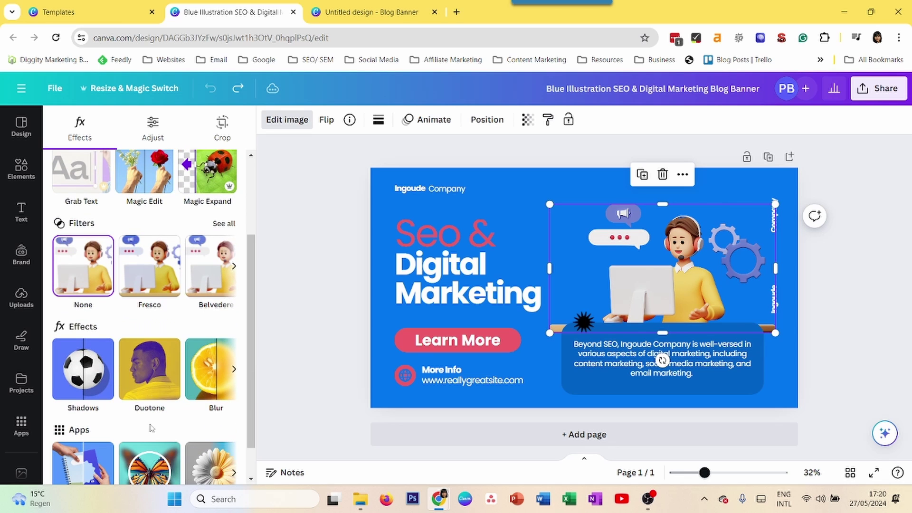
{"action": "left_click", "coordinate": [144, 365]}
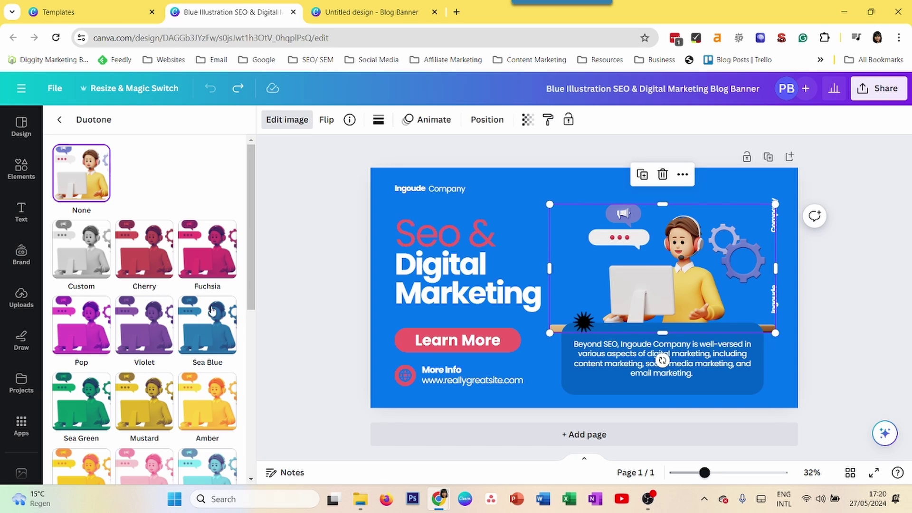
{"action": "scroll", "coordinate": [153, 404], "scroll_direction": "down", "scroll_amount": 3}
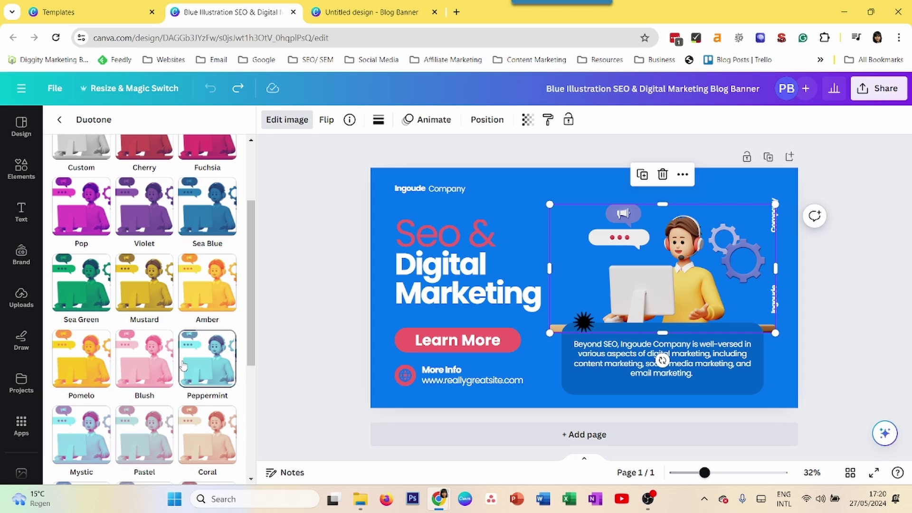
{"action": "left_click", "coordinate": [212, 374]}
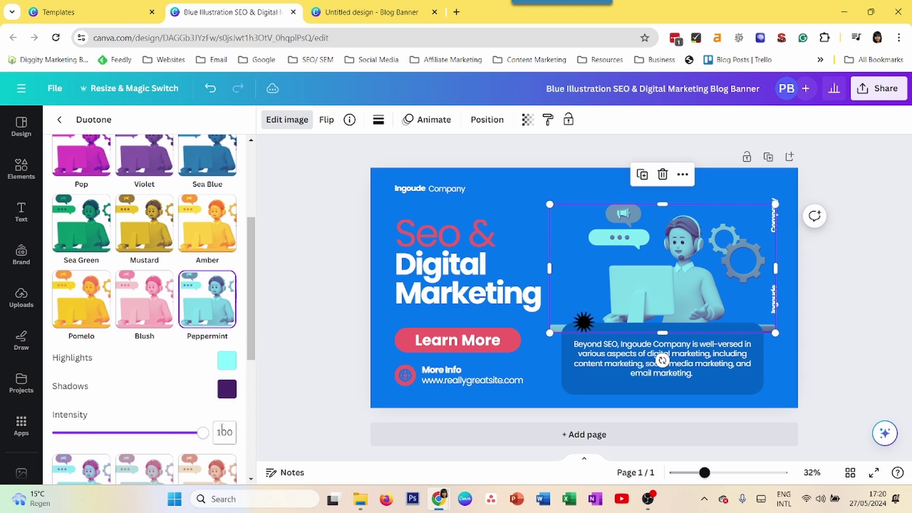
Shift the duotone highlights toward yellow-green and the shadows to dark red
{"action": "left_click", "coordinate": [226, 360]}
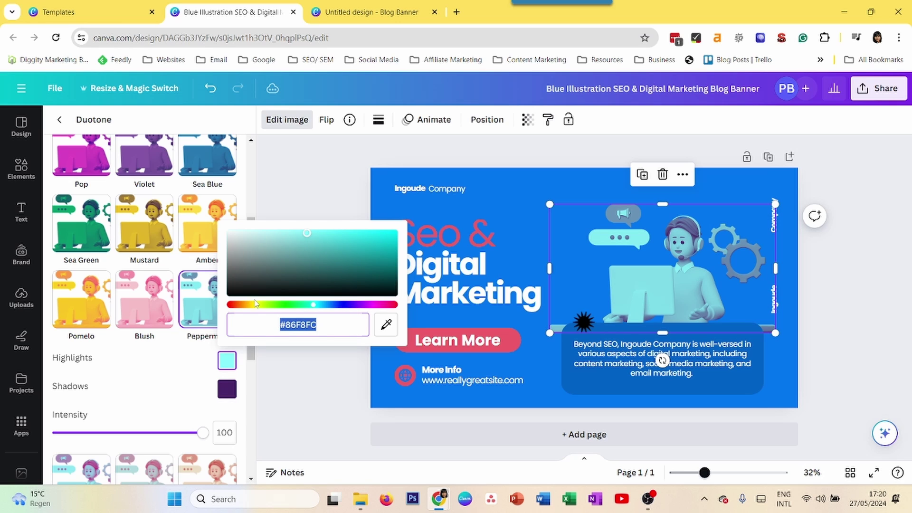
{"action": "left_click_drag", "start_coordinate": [312, 306], "coordinate": [249, 306]}
{"action": "left_click", "coordinate": [227, 390]}
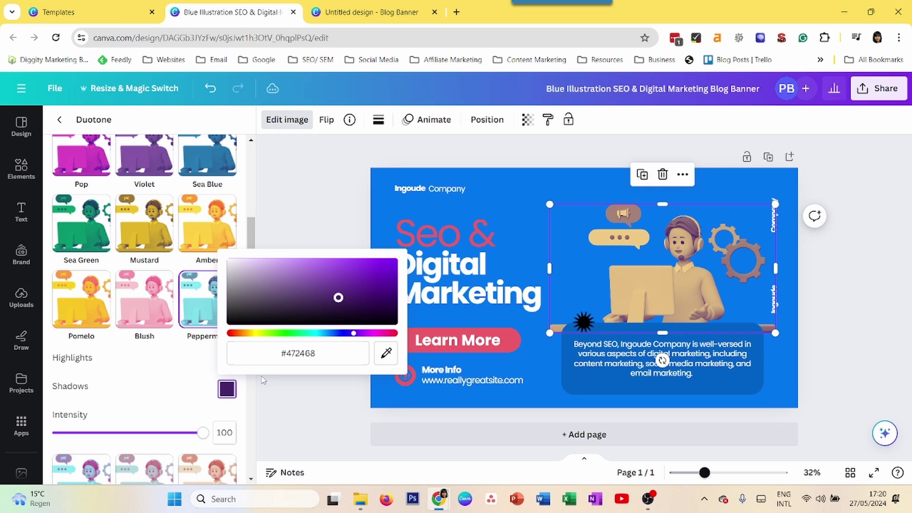
{"action": "left_click_drag", "start_coordinate": [351, 336], "coordinate": [205, 339]}
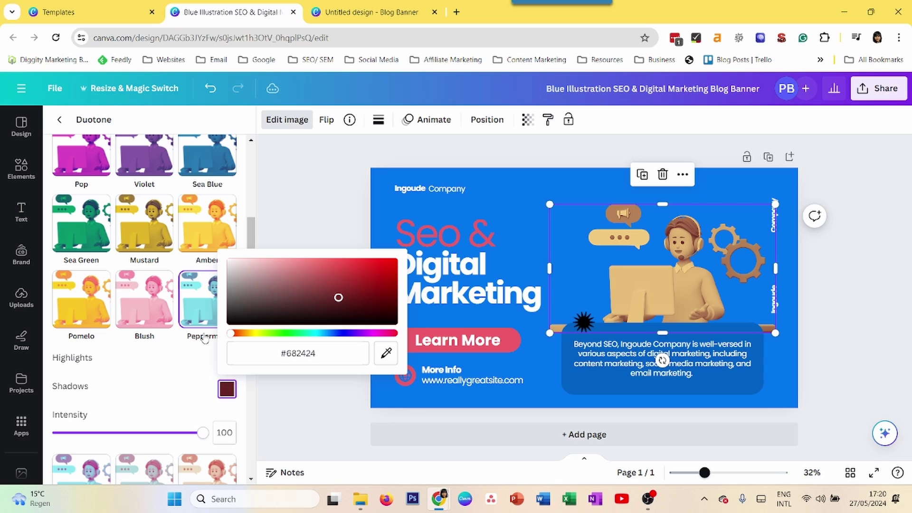
{"action": "left_click", "coordinate": [304, 216]}
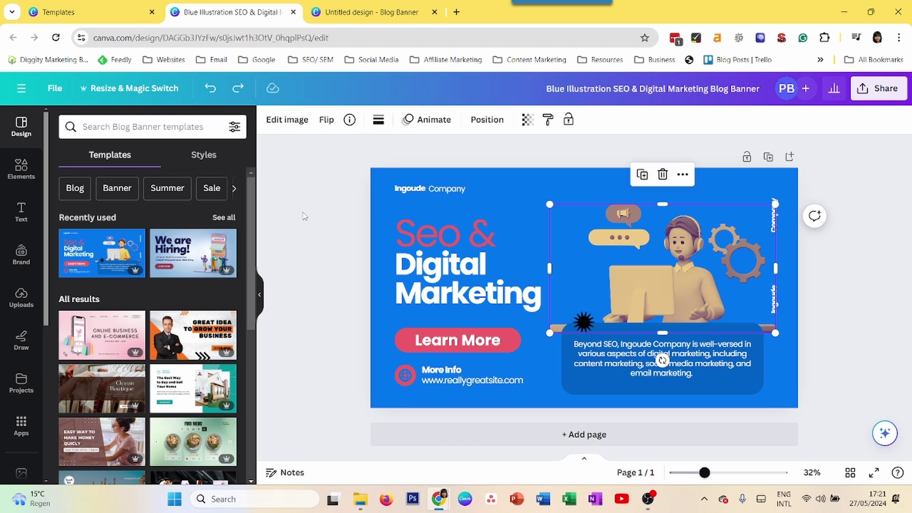
Undo the duotone, open ColorMix, and try Parakeet and Marmalade with lowered hue and saturation
{"action": "key", "text": "ctrl+z"}
{"action": "key", "text": "ctrl+z"}
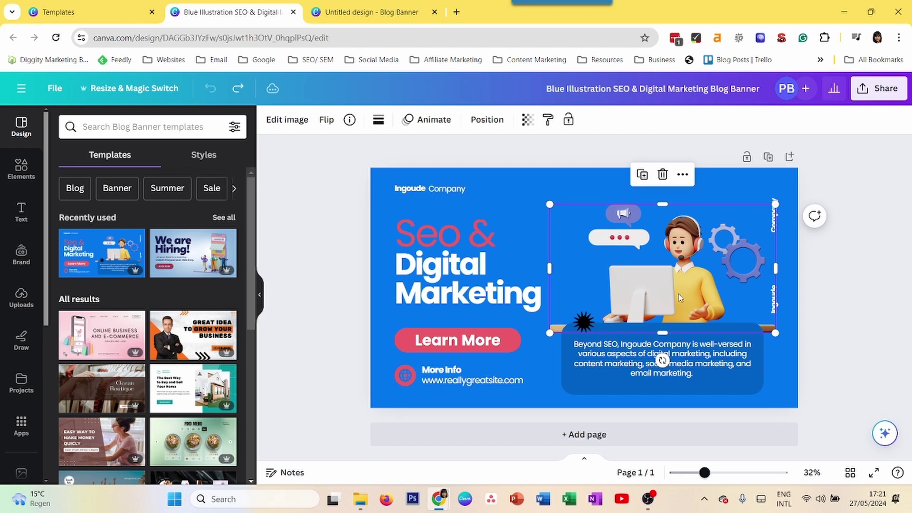
{"action": "left_click", "coordinate": [21, 424]}
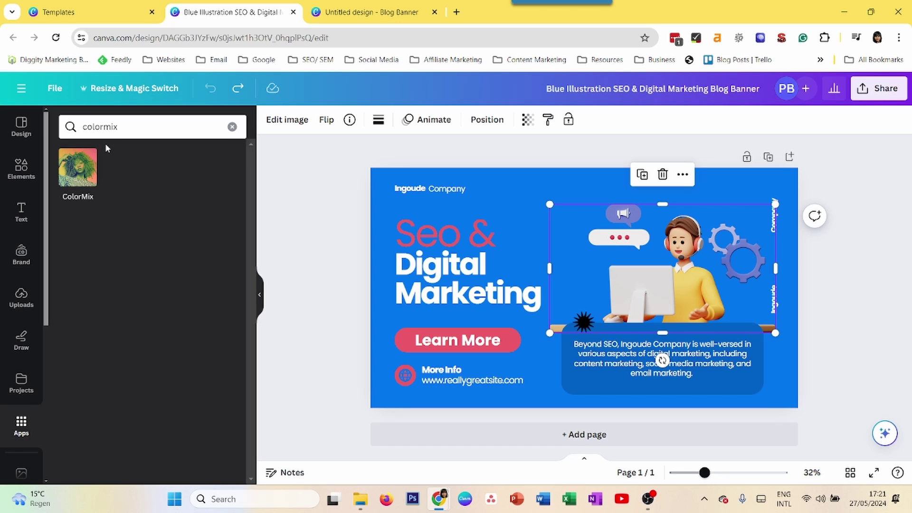
{"action": "left_click", "coordinate": [81, 185]}
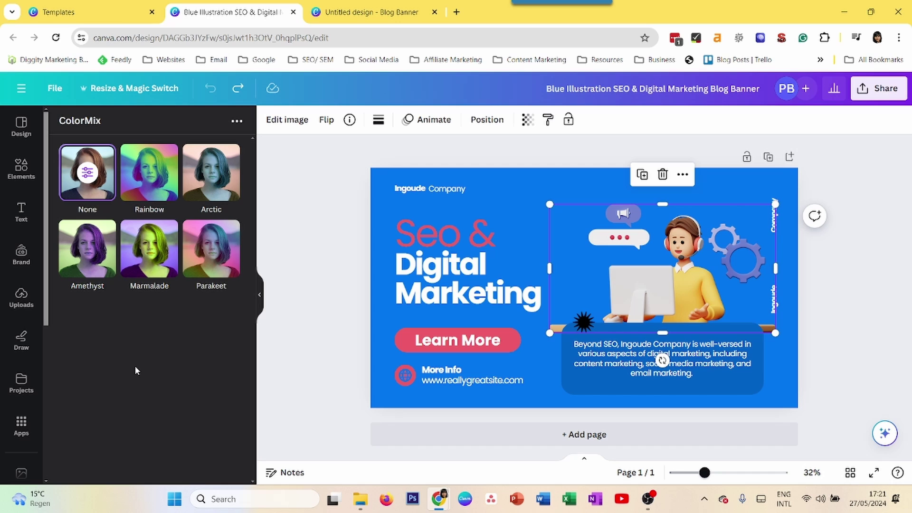
{"action": "left_click", "coordinate": [202, 255]}
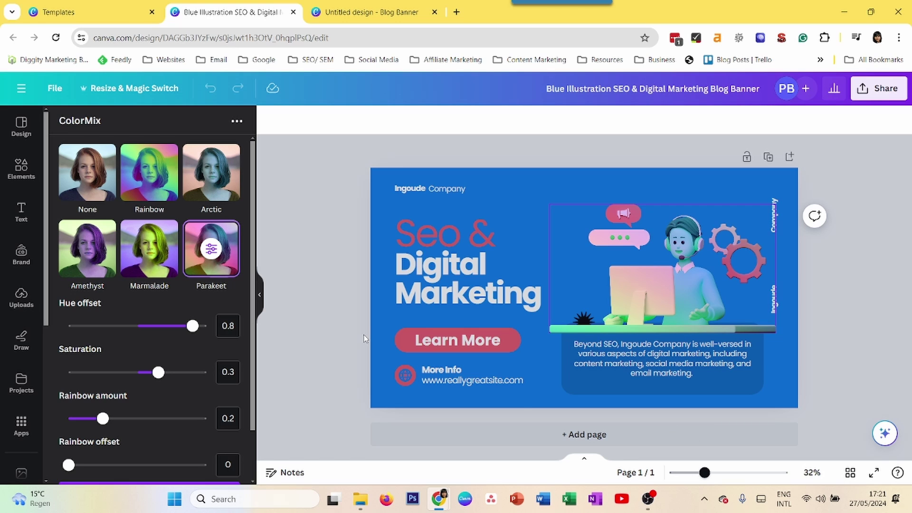
{"action": "left_click", "coordinate": [149, 252]}
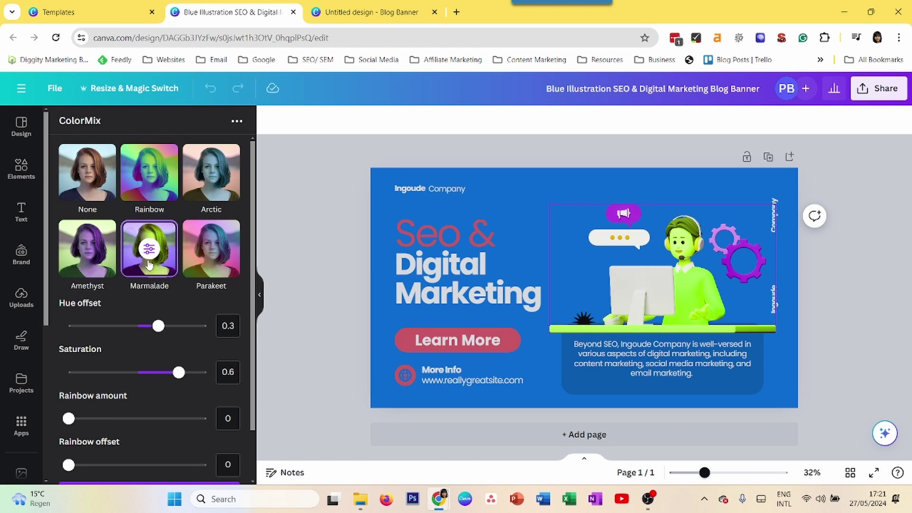
{"action": "left_click_drag", "start_coordinate": [158, 325], "coordinate": [95, 334]}
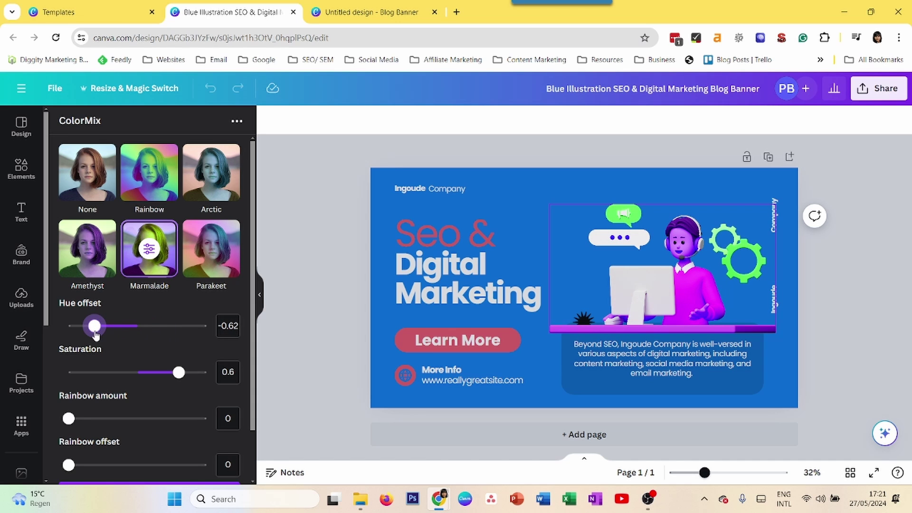
{"action": "left_click_drag", "start_coordinate": [178, 373], "coordinate": [131, 387]}
Try Amethyst with lower saturation, rainbow amount about 0.21 and a higher rainbow offset
{"action": "left_click", "coordinate": [79, 247]}
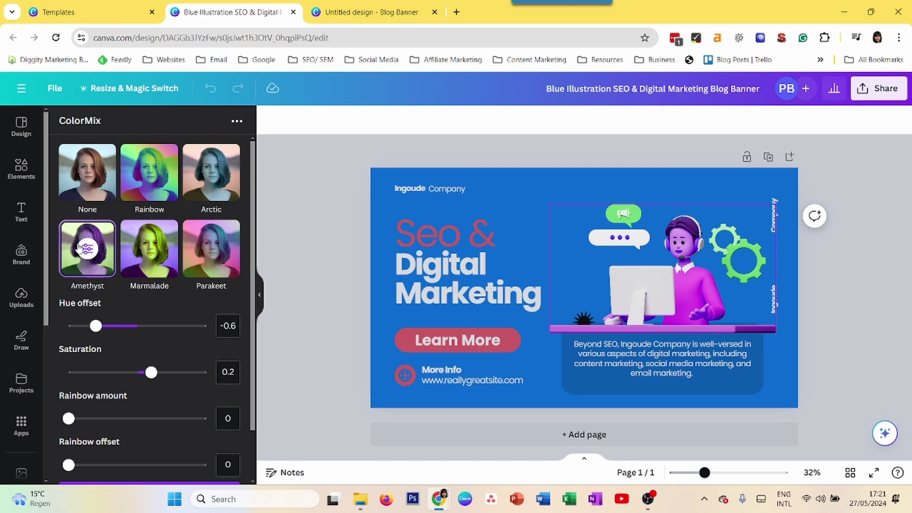
{"action": "left_click_drag", "start_coordinate": [151, 373], "coordinate": [94, 373]}
{"action": "mouse_move", "coordinate": [69, 418]}
{"action": "left_mouse_down"}
{"action": "mouse_move", "coordinate": [167, 419]}
{"action": "mouse_move", "coordinate": [68, 419]}
{"action": "left_mouse_up"}
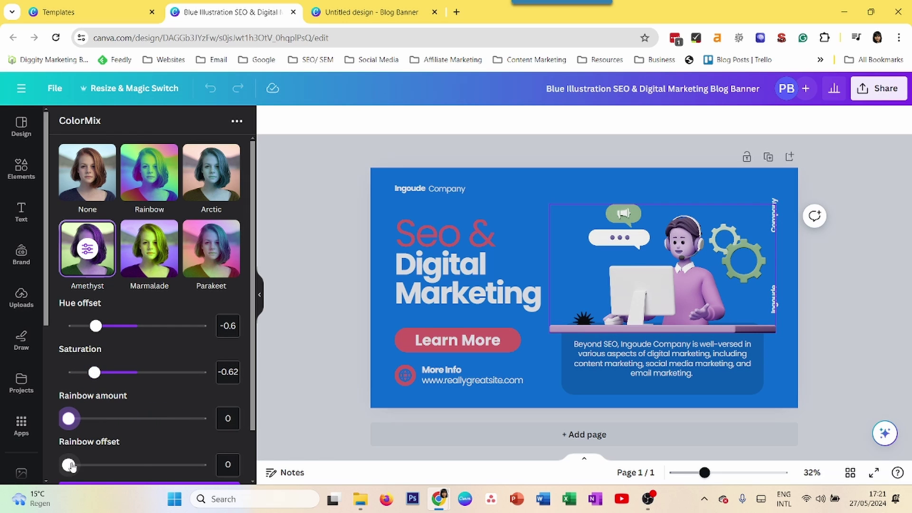
{"action": "left_click_drag", "start_coordinate": [72, 467], "coordinate": [137, 467]}
Try Arctic shifted to yellow-orange, then Rainbow, then set the colour mix to None
{"action": "left_click", "coordinate": [214, 191]}
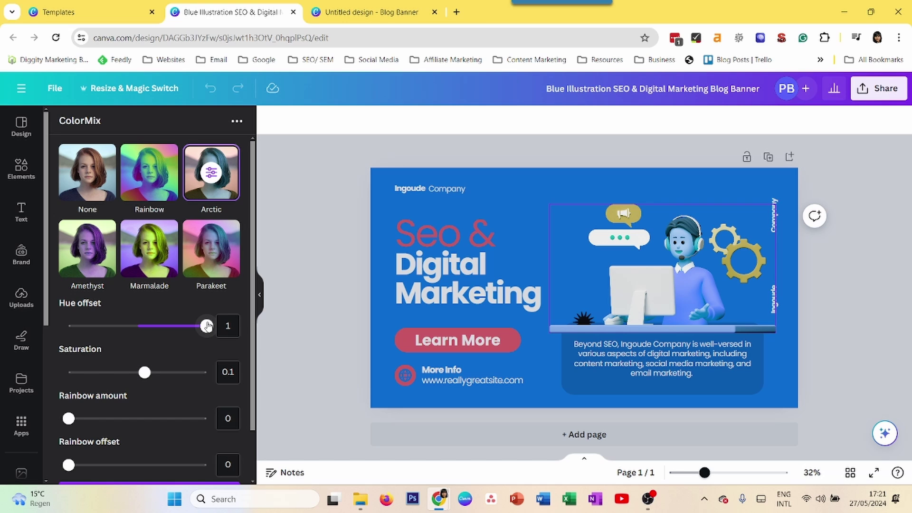
{"action": "left_click_drag", "start_coordinate": [206, 326], "coordinate": [136, 324]}
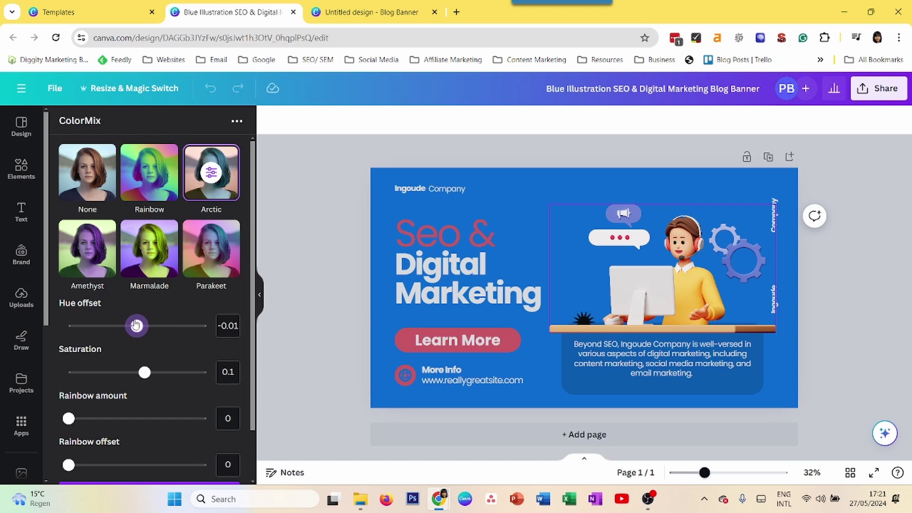
{"action": "left_click", "coordinate": [140, 190]}
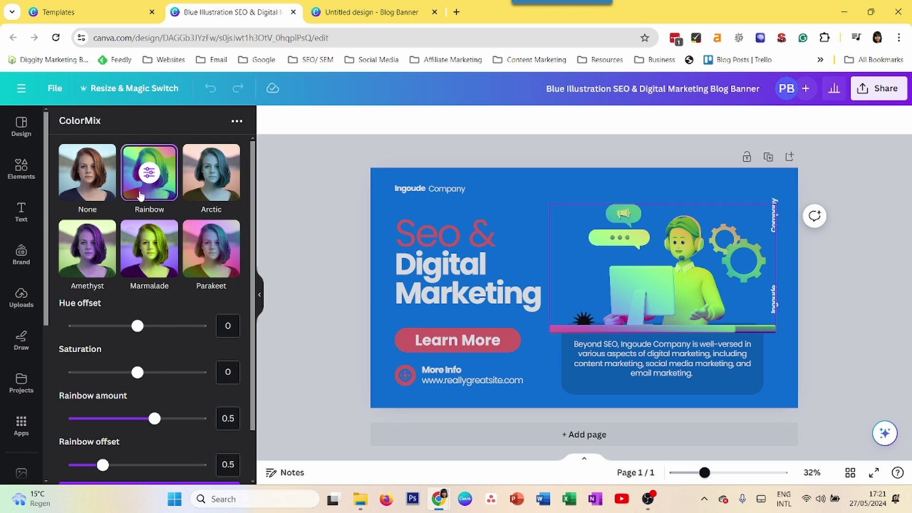
{"action": "left_click", "coordinate": [94, 182]}
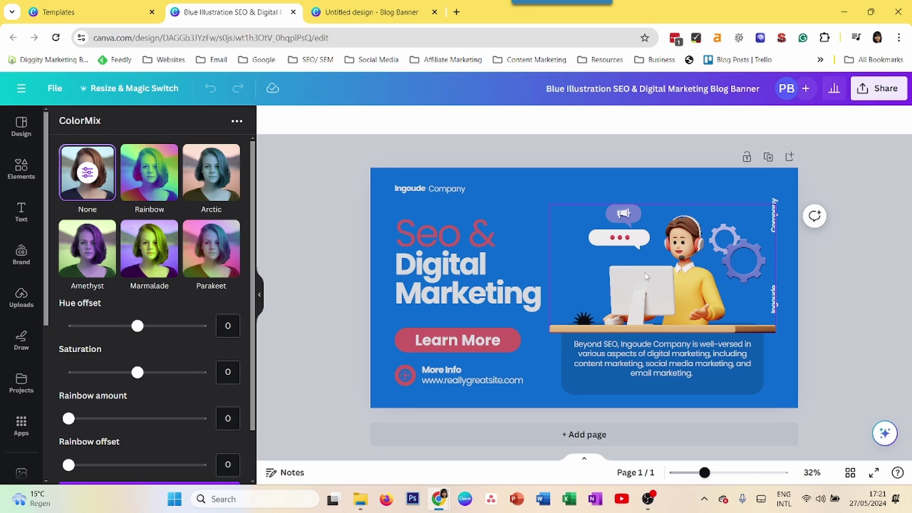
Undo the ColorMix change, start Magic Edit, and test Brush and Click selection on the person
{"action": "key", "text": "ctrl+z"}
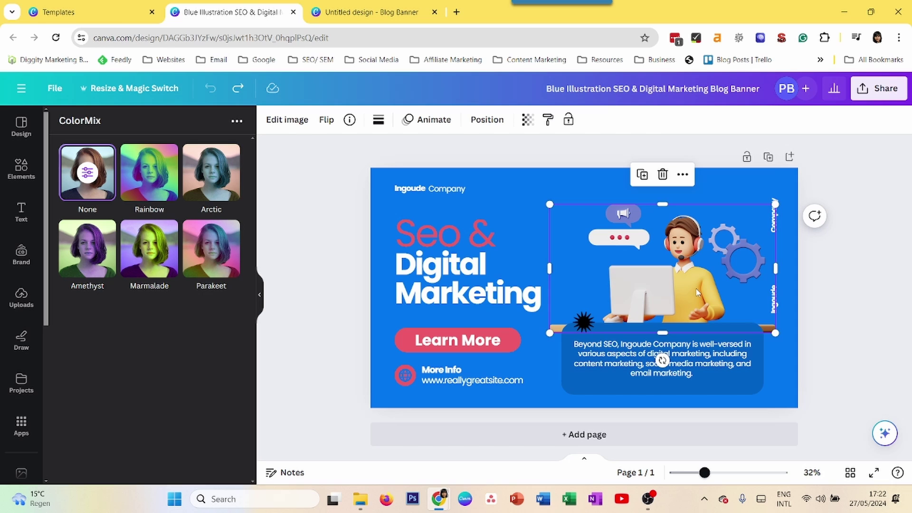
{"action": "left_click", "coordinate": [291, 120]}
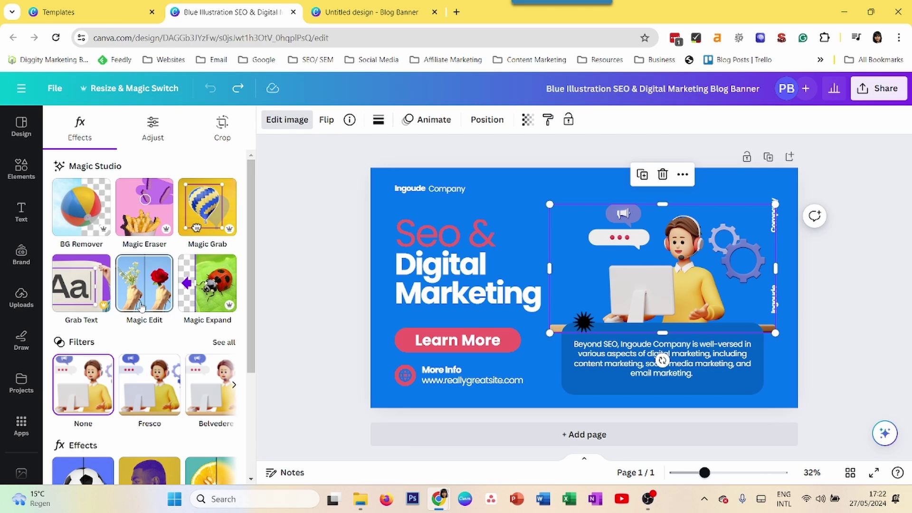
{"action": "left_click", "coordinate": [141, 306]}
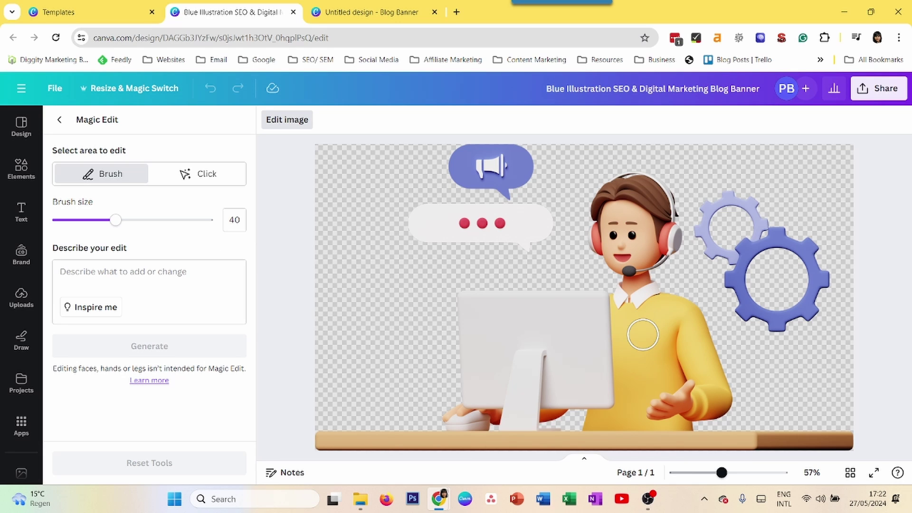
{"action": "mouse_move", "coordinate": [642, 334]}
{"action": "left_mouse_down"}
{"action": "mouse_move", "coordinate": [641, 323]}
{"action": "mouse_move", "coordinate": [634, 394]}
{"action": "mouse_move", "coordinate": [613, 420]}
{"action": "mouse_move", "coordinate": [633, 297]}
{"action": "mouse_move", "coordinate": [620, 299]}
{"action": "left_mouse_up"}
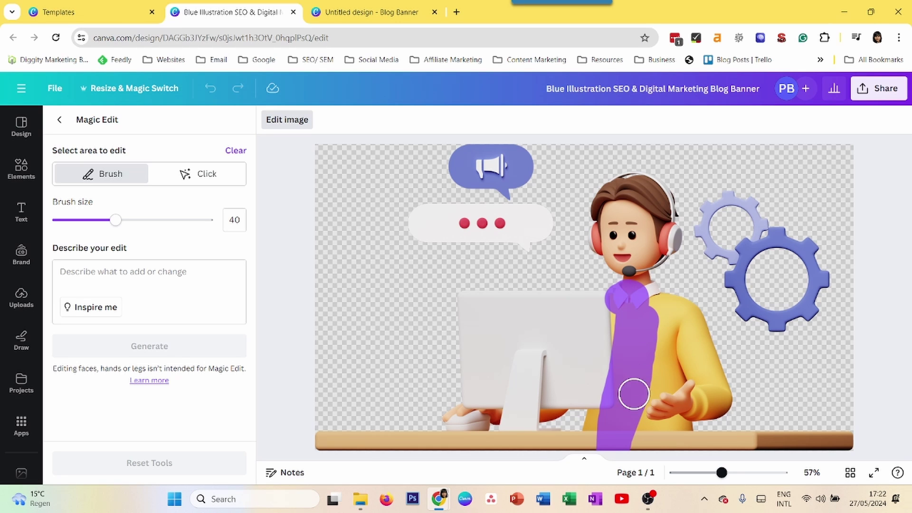
{"action": "left_click", "coordinate": [235, 151]}
{"action": "left_click", "coordinate": [222, 174]}
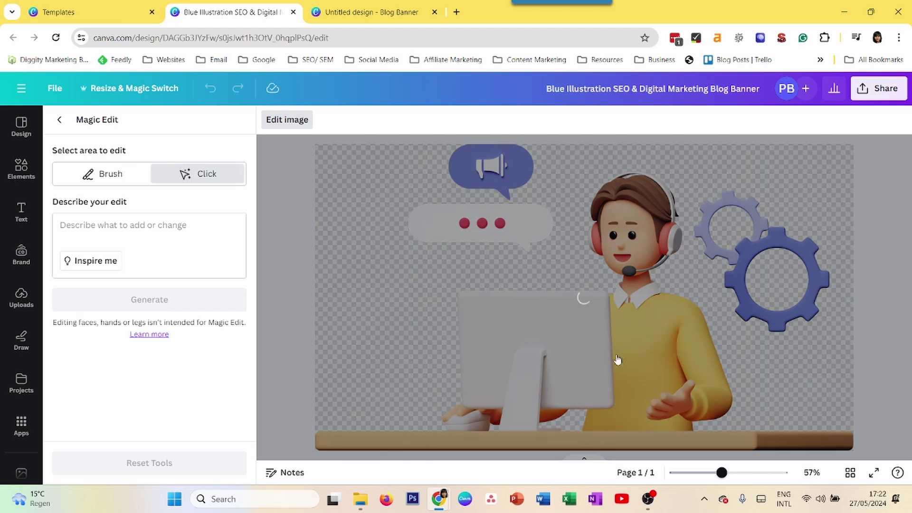
{"action": "left_click", "coordinate": [663, 346]}
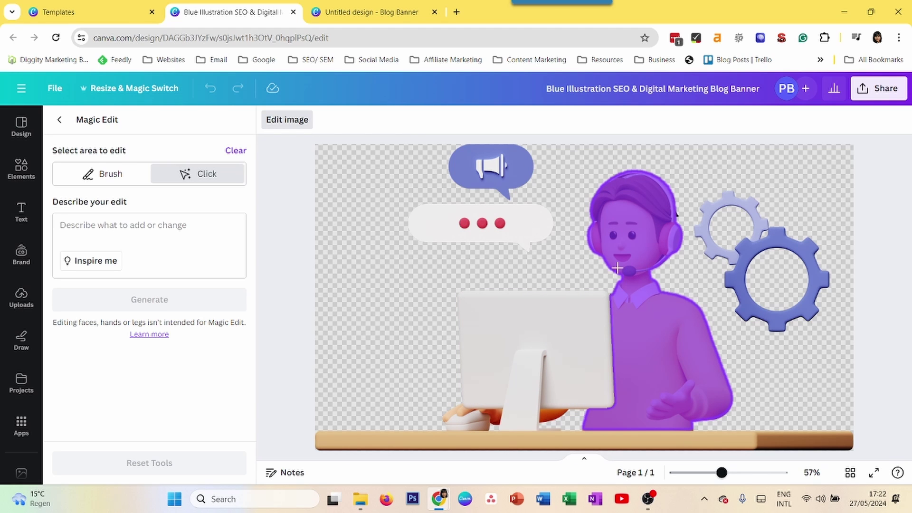
{"action": "left_click", "coordinate": [641, 325]}
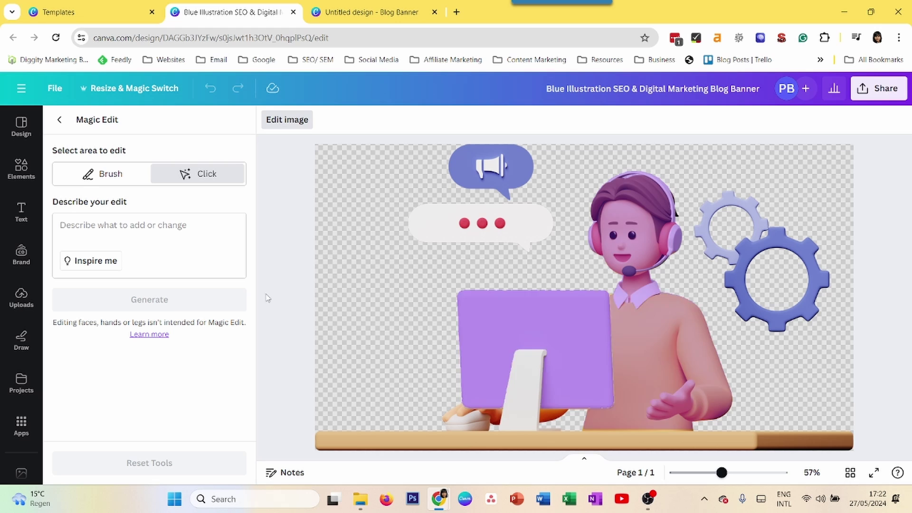
{"action": "left_click", "coordinate": [639, 315]}
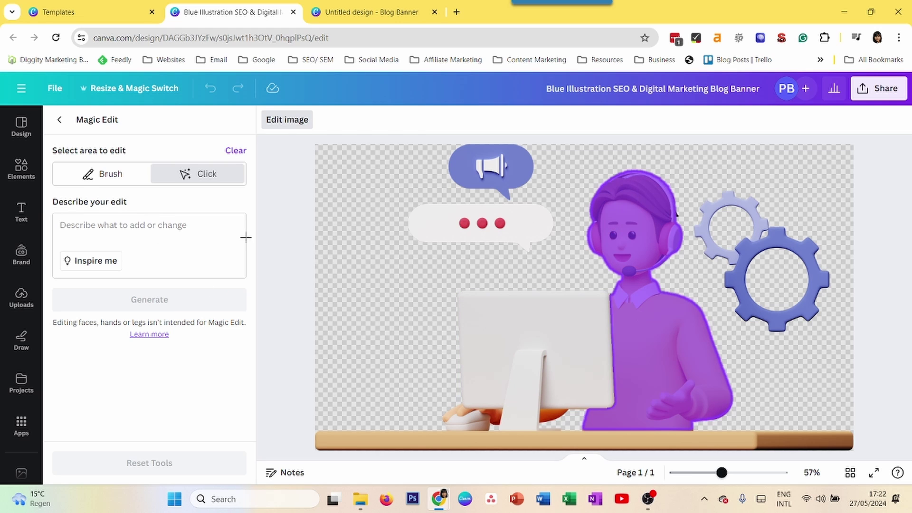
In Brush mode, try masking the face, clear it, then brush a strip down the torso
{"action": "left_click", "coordinate": [111, 174]}
{"action": "mouse_move", "coordinate": [643, 236]}
{"action": "left_mouse_down"}
{"action": "mouse_move", "coordinate": [620, 254]}
{"action": "mouse_move", "coordinate": [662, 248]}
{"action": "mouse_move", "coordinate": [658, 255]}
{"action": "left_mouse_up"}
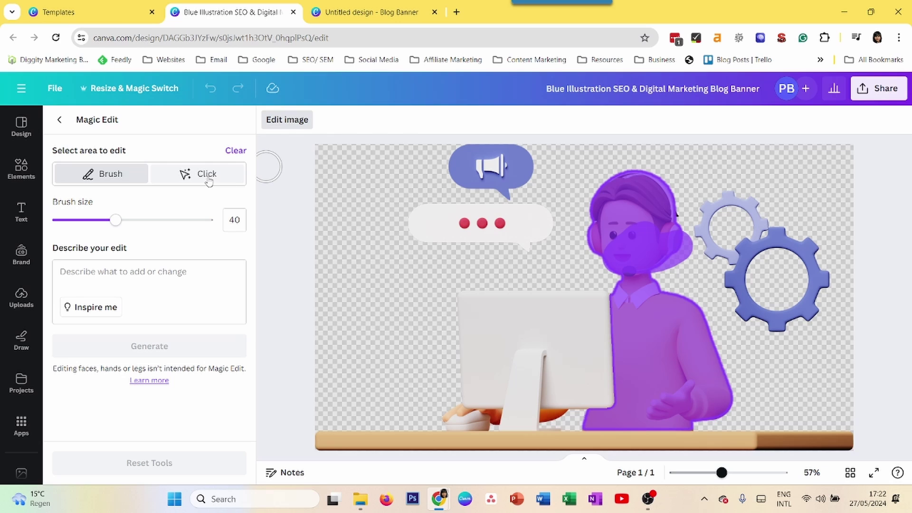
{"action": "left_click", "coordinate": [236, 150]}
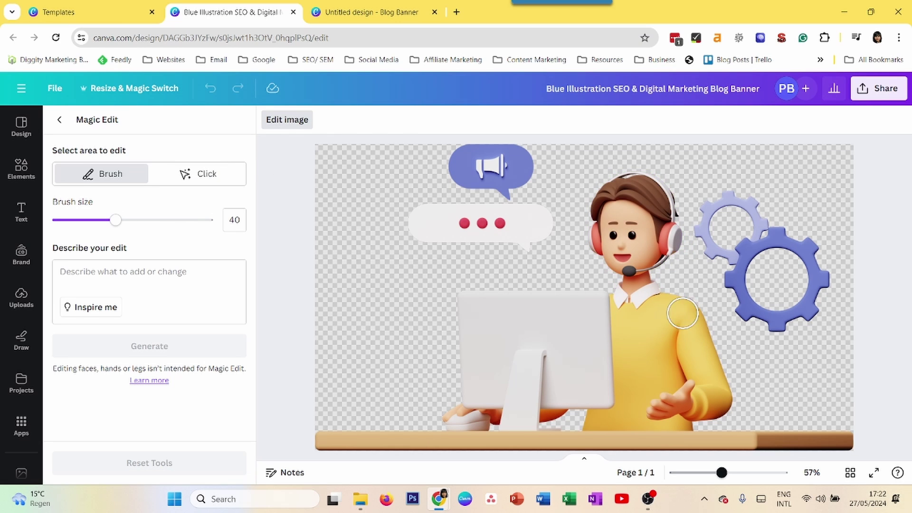
{"action": "mouse_move", "coordinate": [620, 301]}
{"action": "left_mouse_down"}
{"action": "mouse_move", "coordinate": [626, 453]}
{"action": "mouse_move", "coordinate": [646, 453]}
{"action": "mouse_move", "coordinate": [639, 305]}
{"action": "left_mouse_up"}
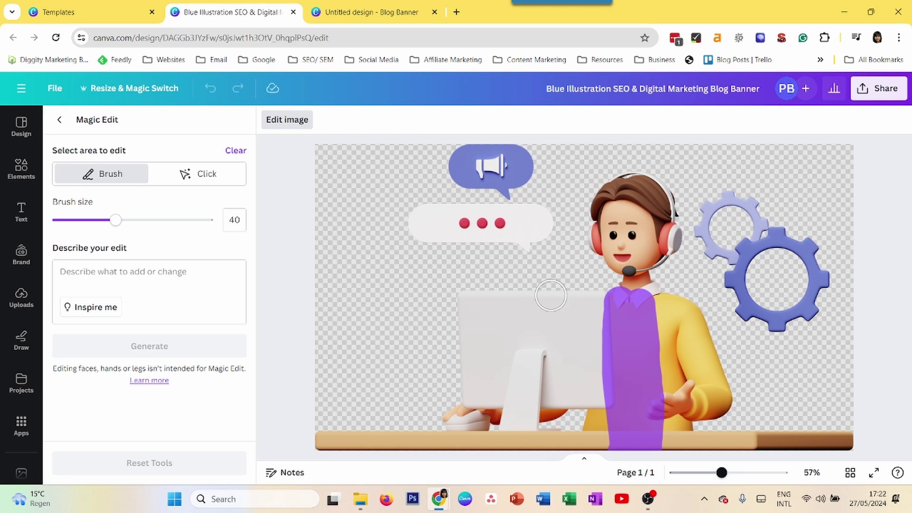
Clear the torso strip, set brush size to 19, and brush over the whole sweater
{"action": "left_click", "coordinate": [236, 151]}
{"action": "left_click_drag", "start_coordinate": [117, 220], "coordinate": [81, 222]}
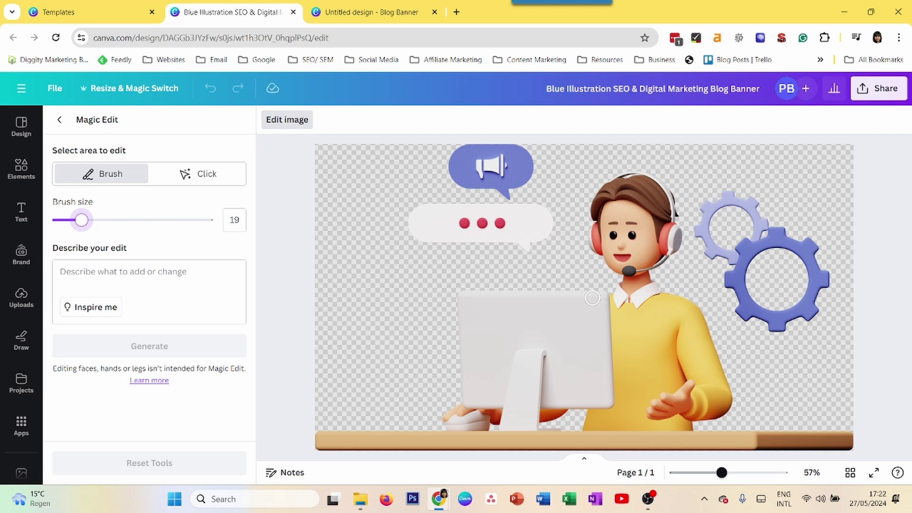
{"action": "mouse_move", "coordinate": [616, 303]}
{"action": "left_mouse_down"}
{"action": "mouse_move", "coordinate": [619, 427]}
{"action": "mouse_move", "coordinate": [632, 323]}
{"action": "mouse_move", "coordinate": [623, 300]}
{"action": "mouse_move", "coordinate": [613, 417]}
{"action": "mouse_move", "coordinate": [589, 416]}
{"action": "mouse_move", "coordinate": [615, 419]}
{"action": "mouse_move", "coordinate": [575, 422]}
{"action": "mouse_move", "coordinate": [689, 426]}
{"action": "mouse_move", "coordinate": [677, 303]}
{"action": "mouse_move", "coordinate": [662, 298]}
{"action": "mouse_move", "coordinate": [647, 309]}
{"action": "mouse_move", "coordinate": [641, 439]}
{"action": "mouse_move", "coordinate": [637, 371]}
{"action": "mouse_move", "coordinate": [661, 302]}
{"action": "mouse_move", "coordinate": [649, 388]}
{"action": "mouse_move", "coordinate": [641, 354]}
{"action": "mouse_move", "coordinate": [640, 375]}
{"action": "mouse_move", "coordinate": [652, 408]}
{"action": "mouse_move", "coordinate": [668, 308]}
{"action": "mouse_move", "coordinate": [674, 394]}
{"action": "mouse_move", "coordinate": [682, 395]}
{"action": "mouse_move", "coordinate": [643, 362]}
{"action": "mouse_move", "coordinate": [657, 399]}
{"action": "mouse_move", "coordinate": [669, 416]}
{"action": "mouse_move", "coordinate": [722, 409]}
{"action": "mouse_move", "coordinate": [692, 299]}
{"action": "mouse_move", "coordinate": [685, 310]}
{"action": "mouse_move", "coordinate": [696, 390]}
{"action": "mouse_move", "coordinate": [703, 403]}
{"action": "mouse_move", "coordinate": [698, 311]}
{"action": "mouse_move", "coordinate": [713, 403]}
{"action": "mouse_move", "coordinate": [698, 358]}
{"action": "mouse_move", "coordinate": [705, 382]}
{"action": "mouse_move", "coordinate": [717, 369]}
{"action": "mouse_move", "coordinate": [727, 402]}
{"action": "left_mouse_up"}
Enter the edit prompt 'change the color to red' and generate the sweater variations
{"action": "left_click", "coordinate": [119, 277]}
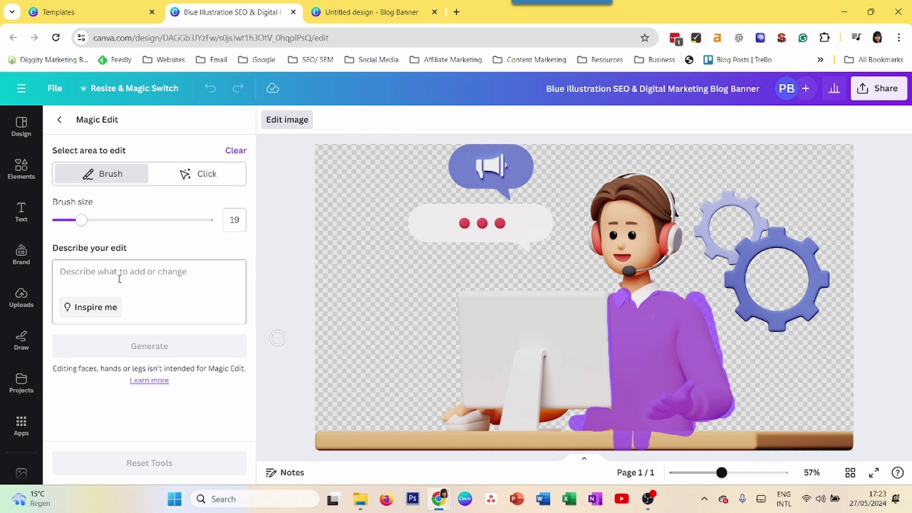
{"action": "type", "text": "change the color to red"}
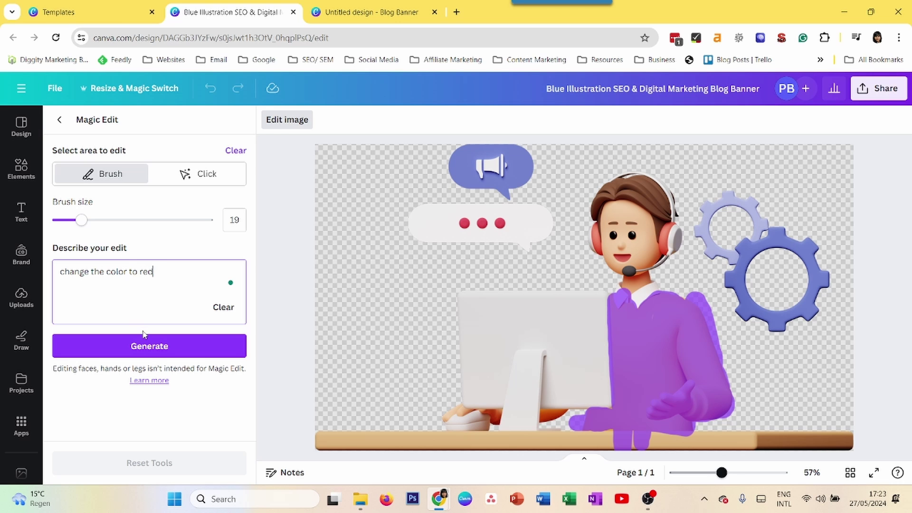
{"action": "left_click", "coordinate": [144, 338]}
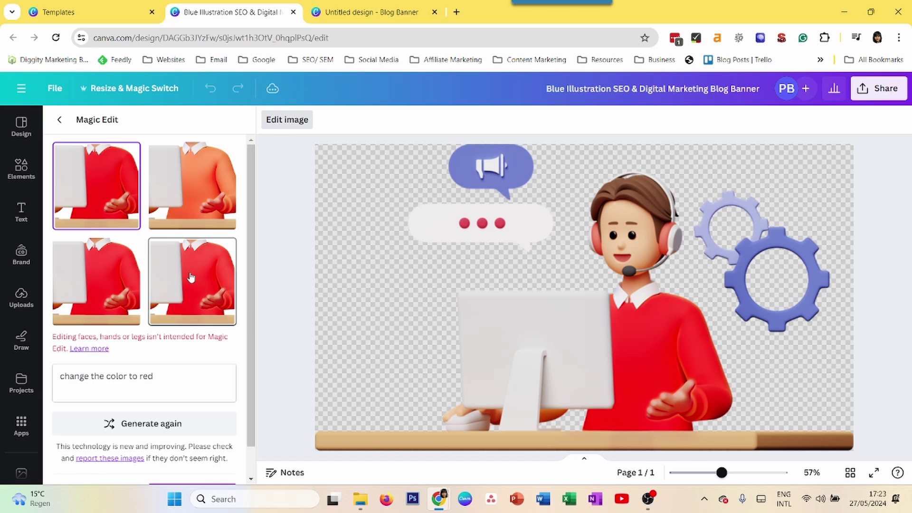
Preview the red and orange results, choose the red-sweater variation and apply it
{"action": "left_click", "coordinate": [191, 277]}
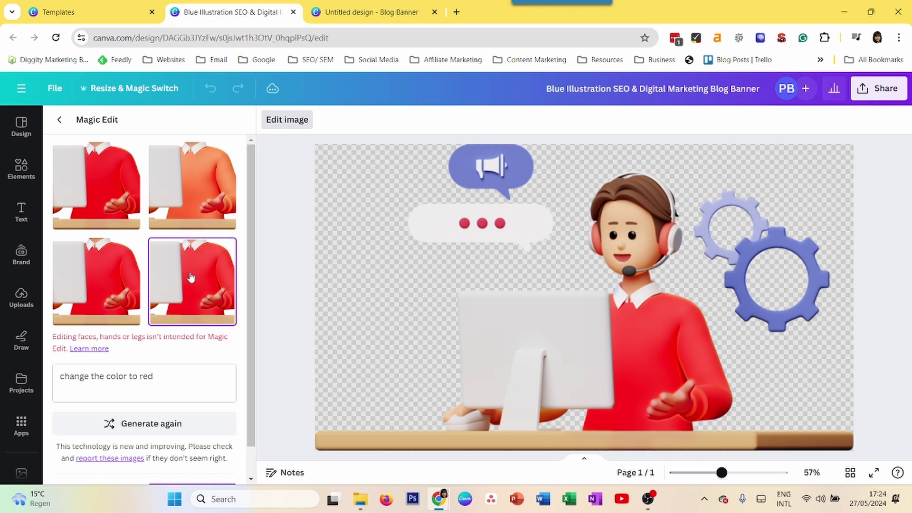
{"action": "left_click", "coordinate": [194, 211]}
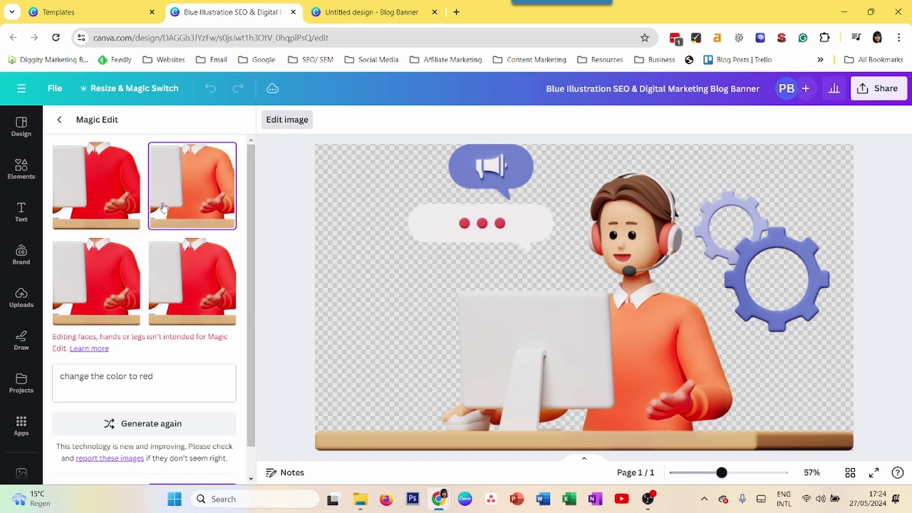
{"action": "left_click", "coordinate": [109, 188]}
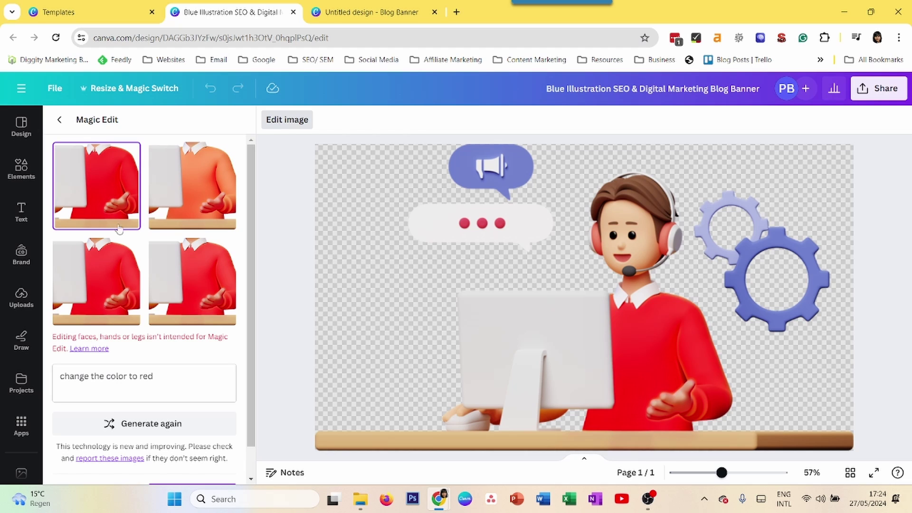
{"action": "left_click", "coordinate": [119, 250]}
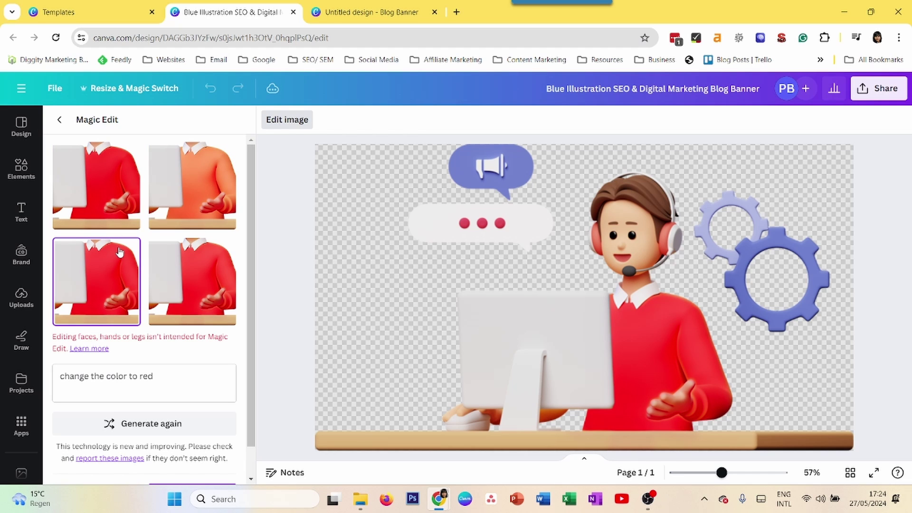
{"action": "left_click", "coordinate": [172, 175]}
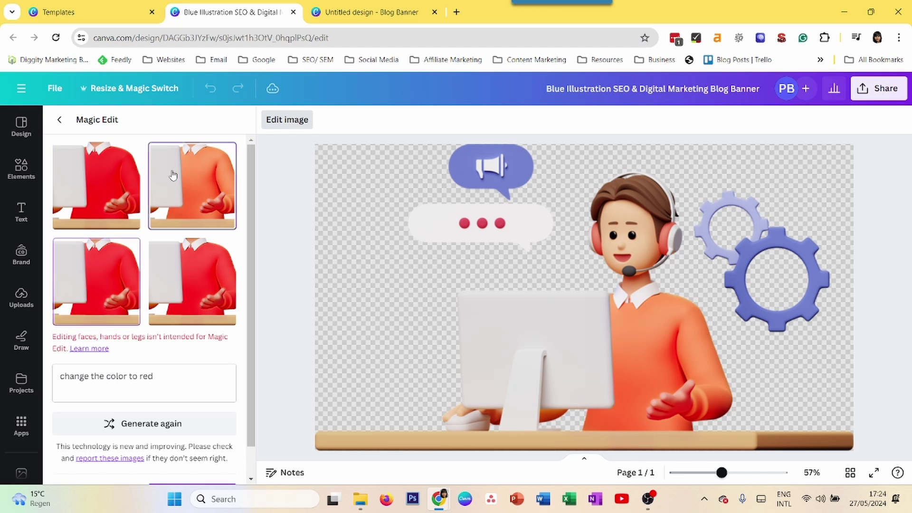
{"action": "left_click", "coordinate": [192, 263]}
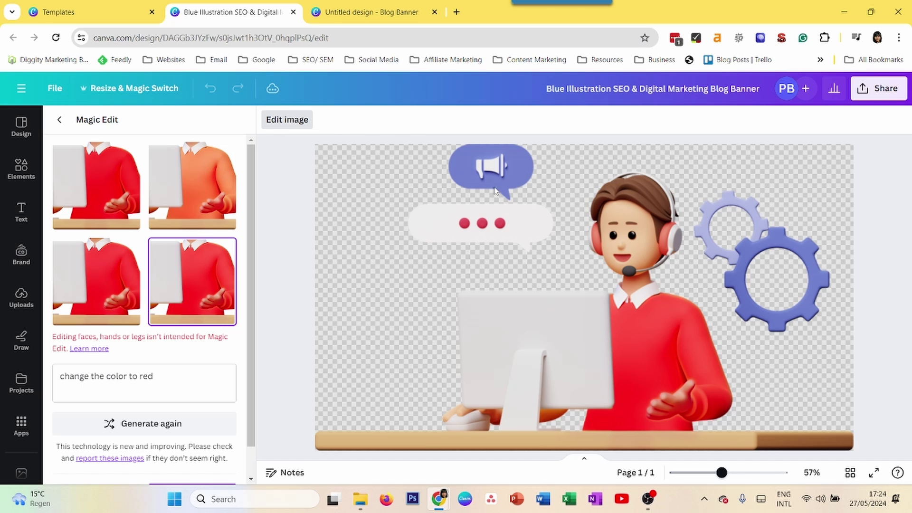
{"action": "left_click", "coordinate": [59, 119]}
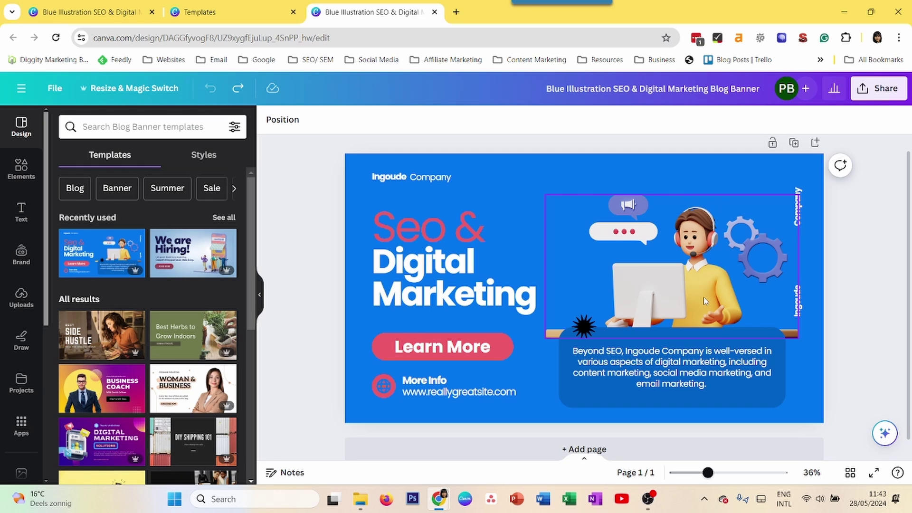
Select the heading text and globe icon colours briefly, then reselect the character illustration
{"action": "left_click", "coordinate": [703, 297]}
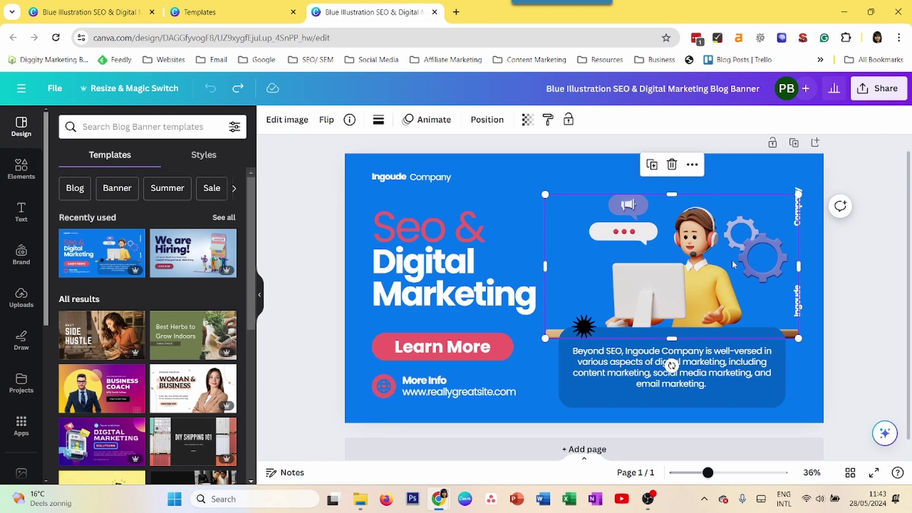
{"action": "left_click", "coordinate": [444, 236]}
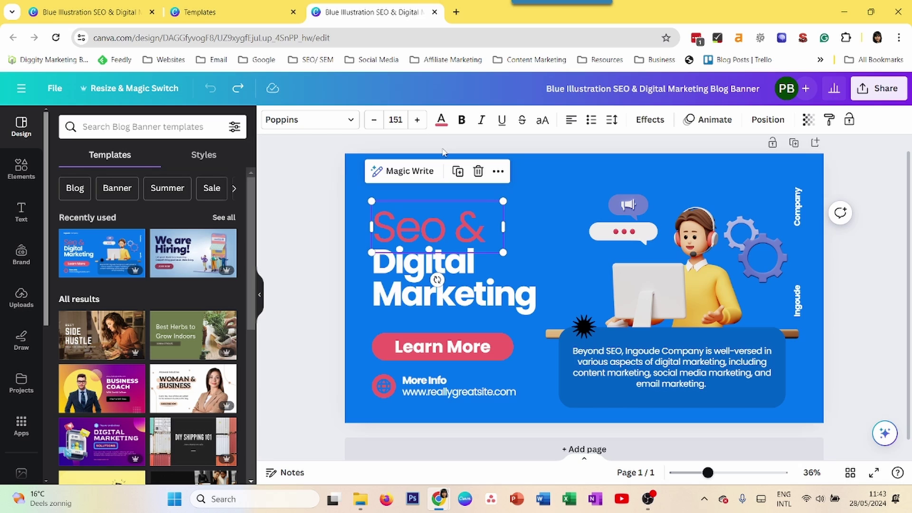
{"action": "left_click", "coordinate": [391, 390]}
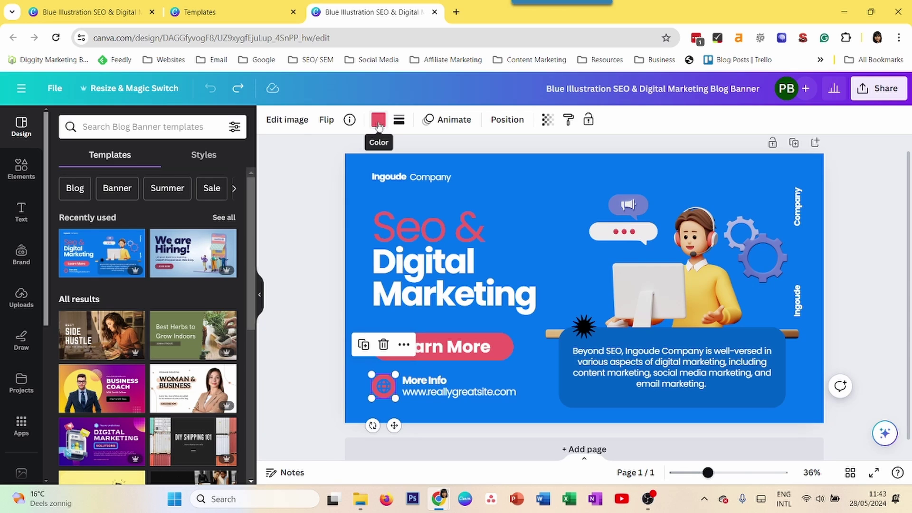
{"action": "left_click", "coordinate": [377, 124]}
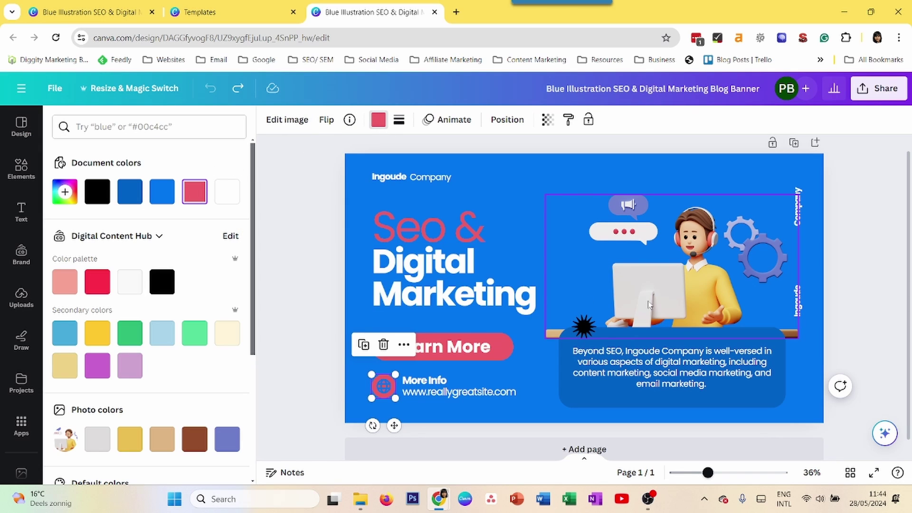
{"action": "left_click", "coordinate": [720, 300]}
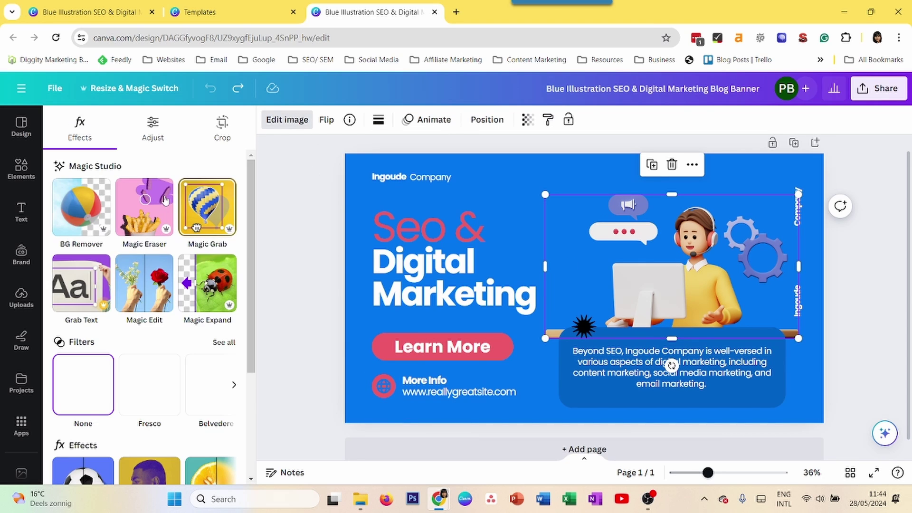
In Adjust's Color edit, set the yellow shirt swatch's hue to 25, making it light green
{"action": "left_click", "coordinate": [156, 139]}
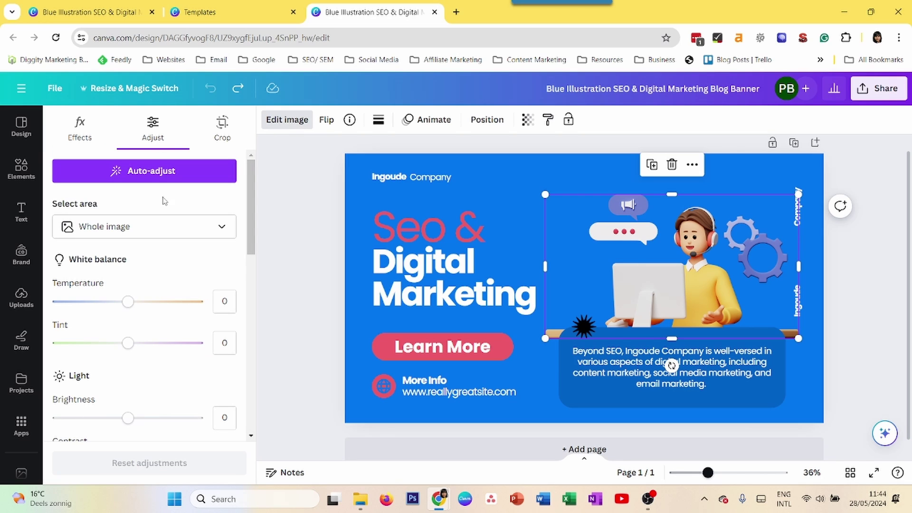
{"action": "left_click_drag", "start_coordinate": [253, 215], "coordinate": [256, 393]}
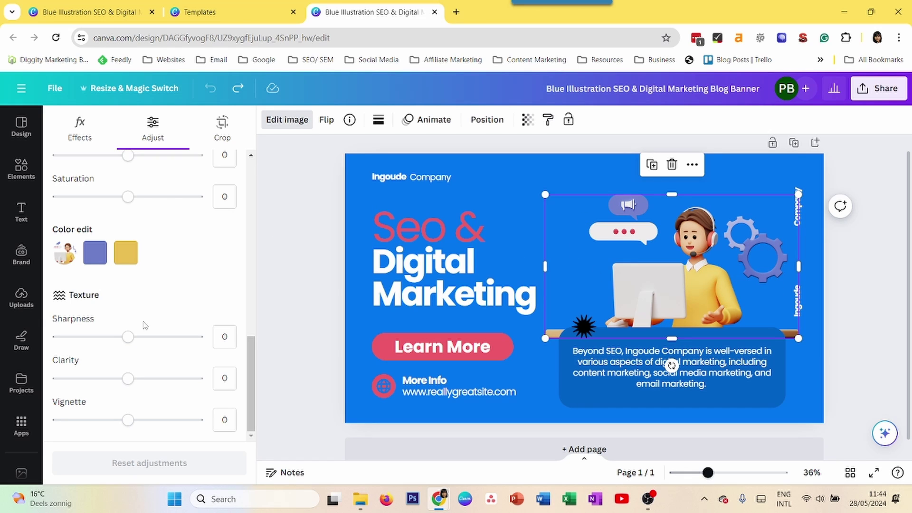
{"action": "left_click", "coordinate": [126, 254]}
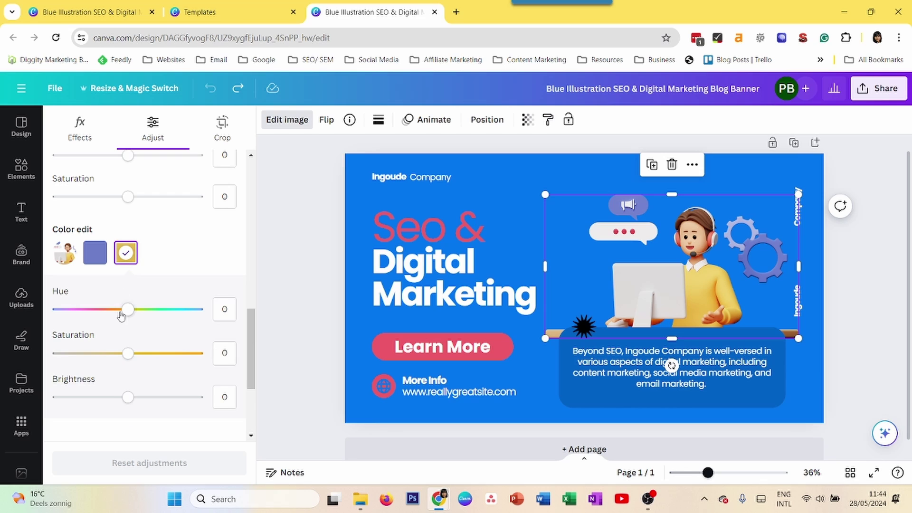
{"action": "mouse_move", "coordinate": [127, 311]}
{"action": "left_mouse_down"}
{"action": "mouse_move", "coordinate": [106, 309]}
{"action": "mouse_move", "coordinate": [114, 312]}
{"action": "left_mouse_up"}
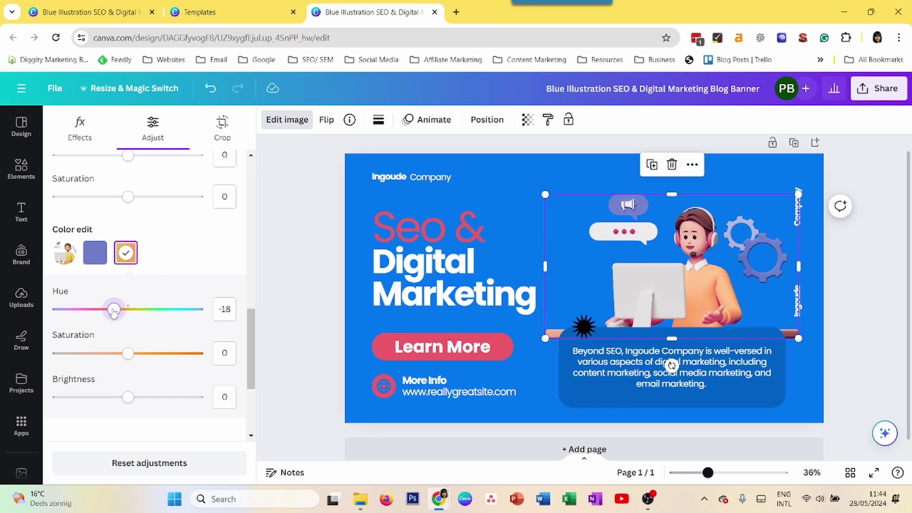
{"action": "left_click_drag", "start_coordinate": [114, 311], "coordinate": [148, 326]}
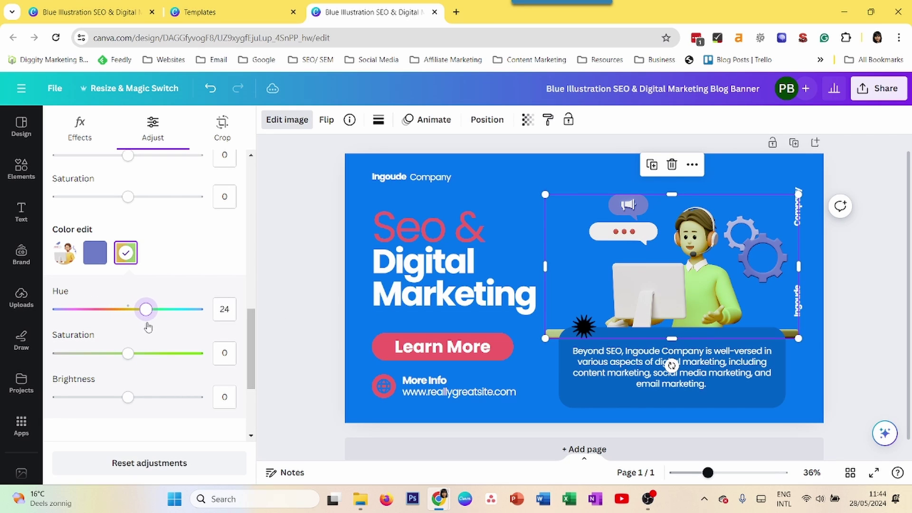
Shift the blue swatch's hue so the gears and megaphone turn green
{"action": "left_click", "coordinate": [95, 253]}
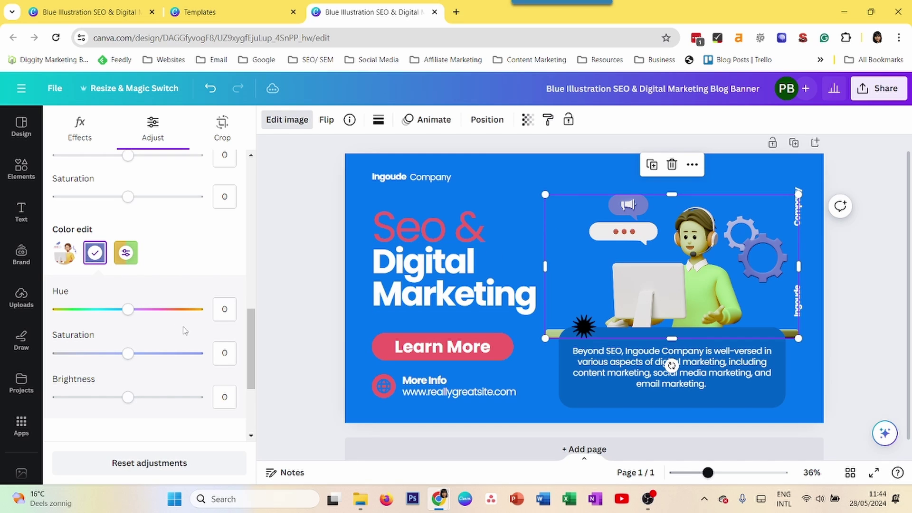
{"action": "mouse_move", "coordinate": [132, 317]}
{"action": "left_mouse_down"}
{"action": "mouse_move", "coordinate": [194, 318]}
{"action": "mouse_move", "coordinate": [135, 320]}
{"action": "left_mouse_up"}
{"action": "left_click_drag", "start_coordinate": [68, 323], "coordinate": [92, 313]}
Make the sweater soft pink (hue -48, saturation -37, brightness 14) and set sharpness to -51
{"action": "left_click", "coordinate": [129, 255]}
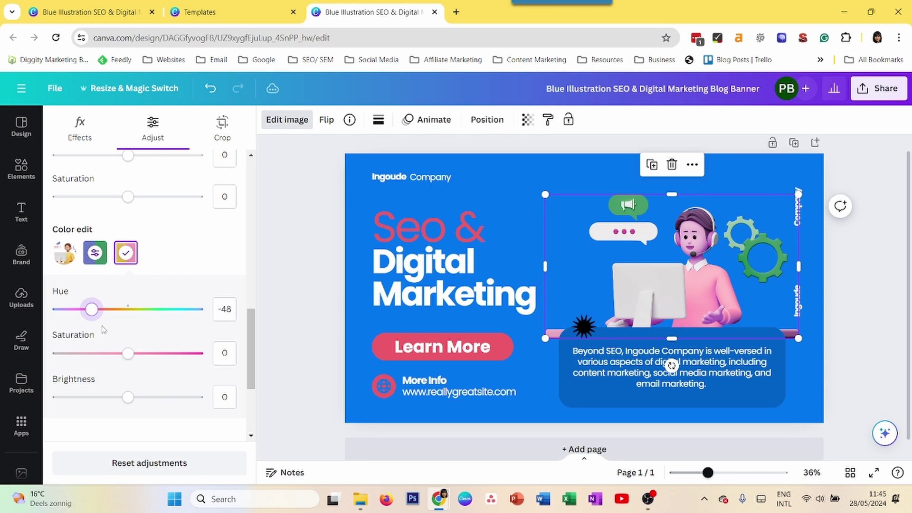
{"action": "left_click_drag", "start_coordinate": [129, 357], "coordinate": [100, 359]}
{"action": "mouse_move", "coordinate": [127, 400]}
{"action": "left_mouse_down"}
{"action": "mouse_move", "coordinate": [150, 400]}
{"action": "mouse_move", "coordinate": [138, 401]}
{"action": "left_mouse_up"}
{"action": "scroll", "coordinate": [138, 401], "scroll_direction": "down", "scroll_amount": 3}
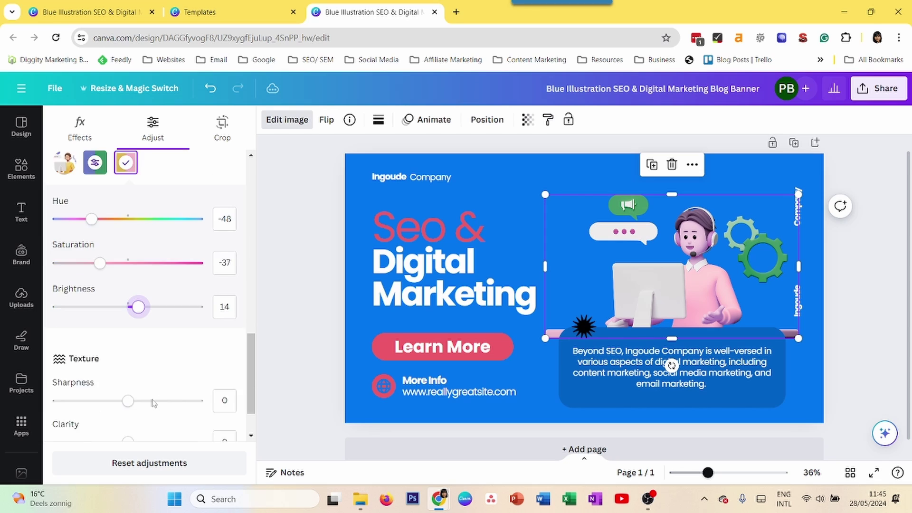
{"action": "left_click_drag", "start_coordinate": [128, 336], "coordinate": [145, 338]}
{"action": "left_click_drag", "start_coordinate": [76, 337], "coordinate": [89, 337]}
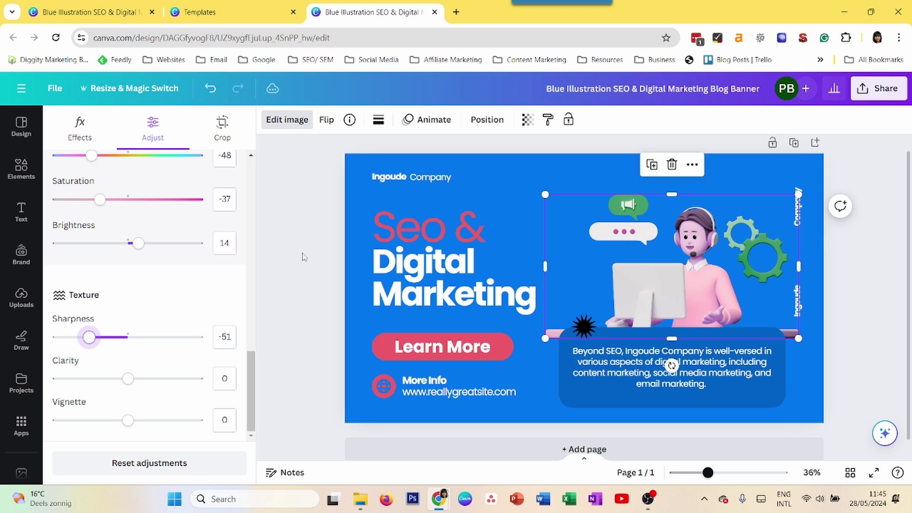
{"action": "key", "text": "Escape"}
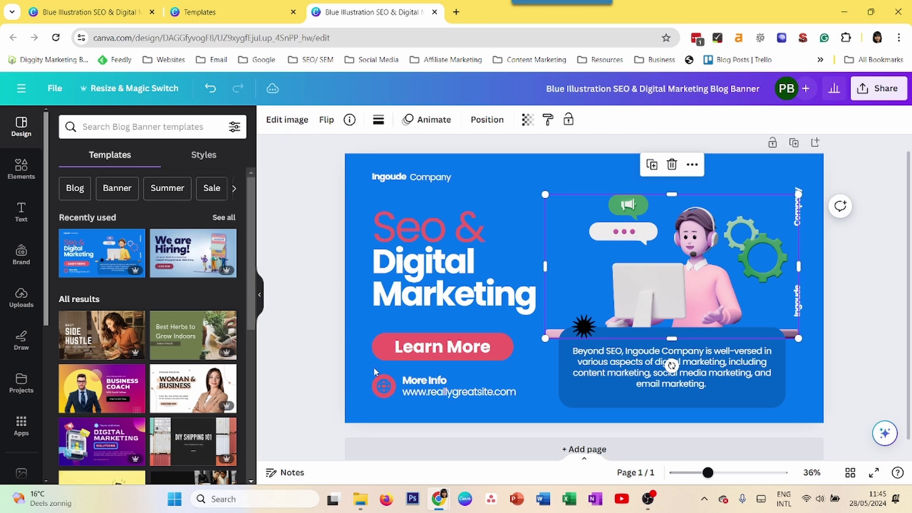
{"action": "left_click", "coordinate": [387, 393]}
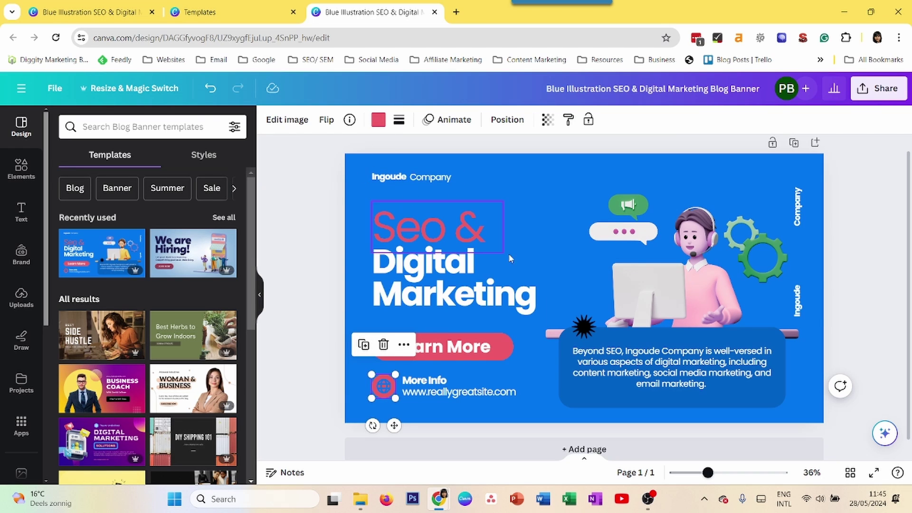
{"action": "left_click", "coordinate": [686, 273]}
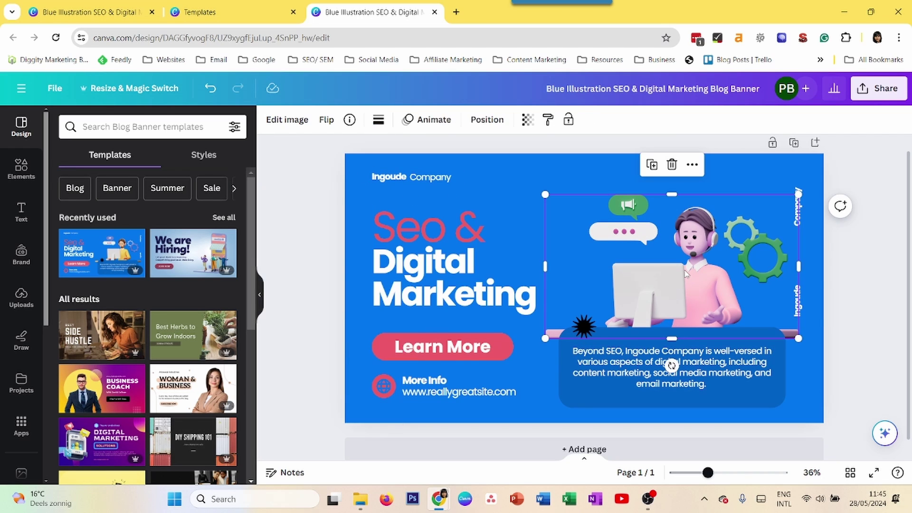
{"action": "left_click", "coordinate": [311, 199]}
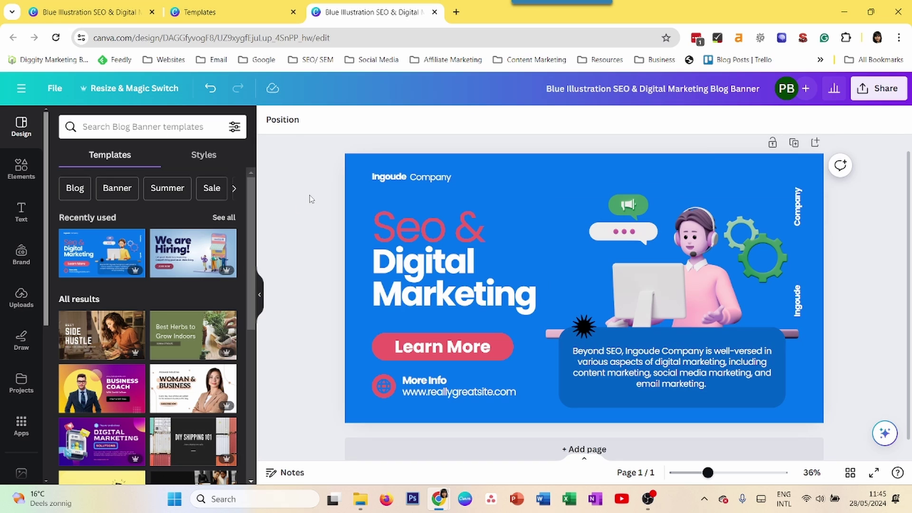